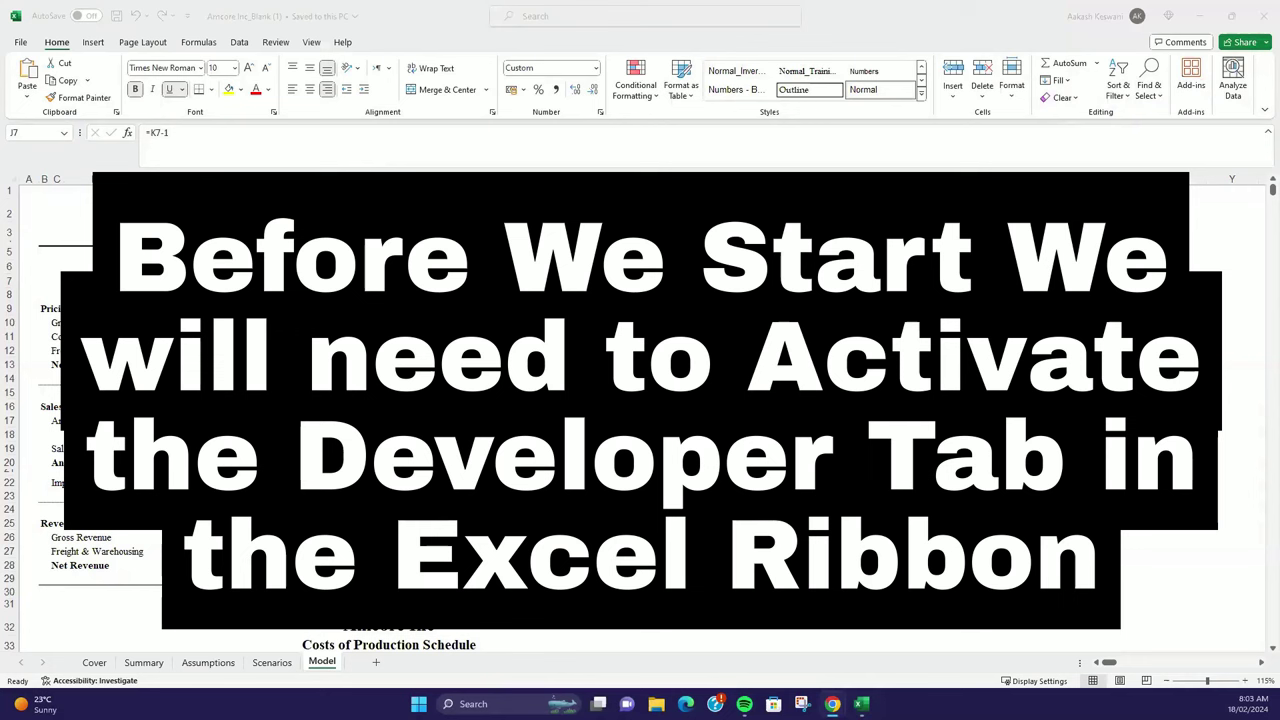
left_click(343, 43)
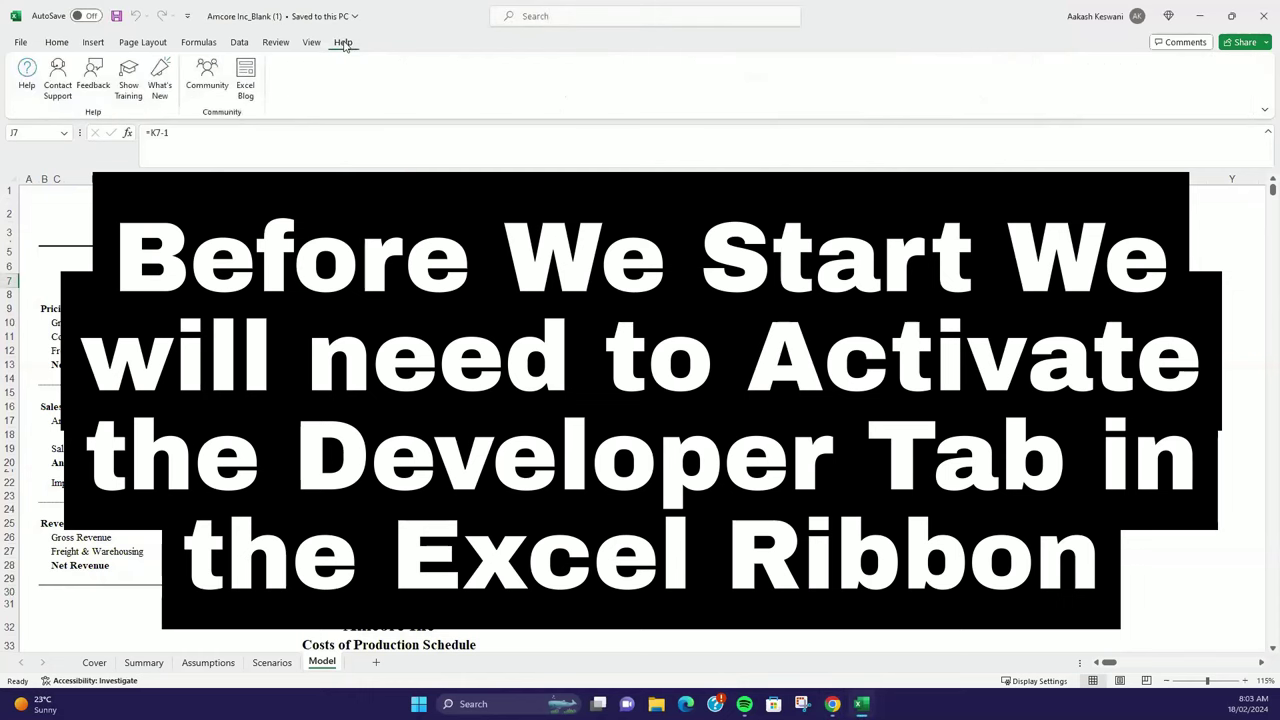
left_click(311, 43)
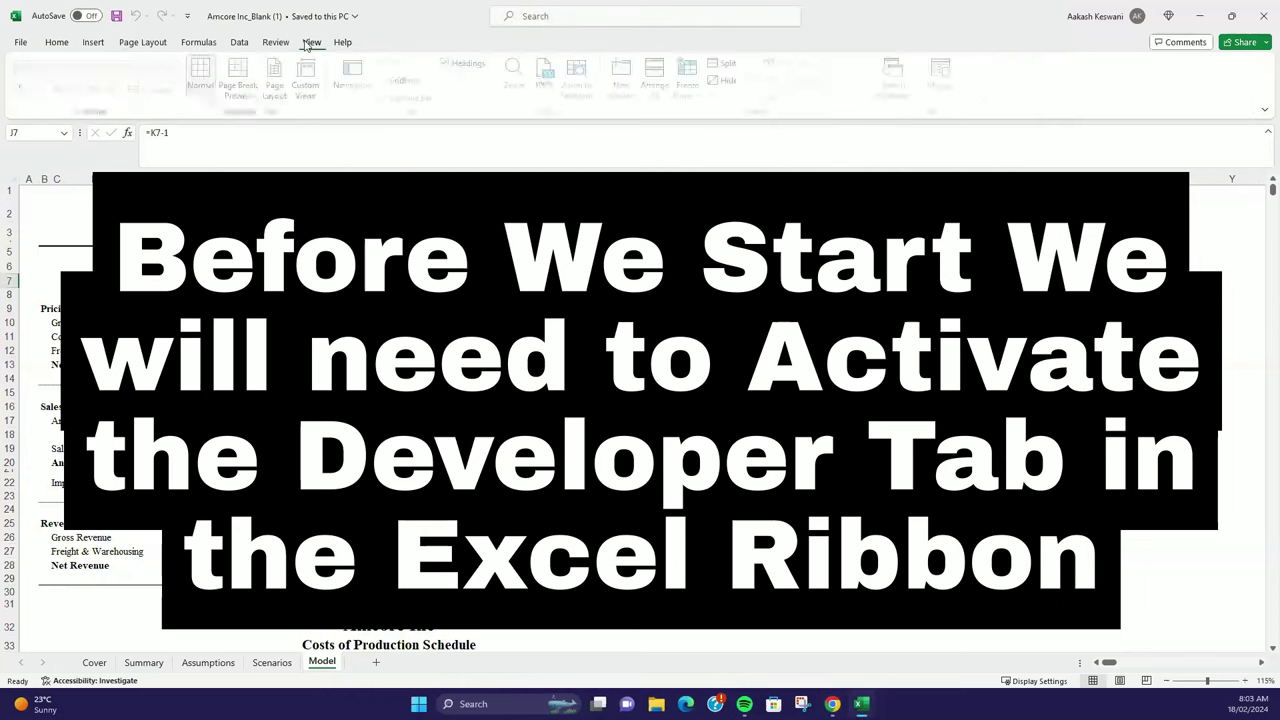
left_click(56, 42)
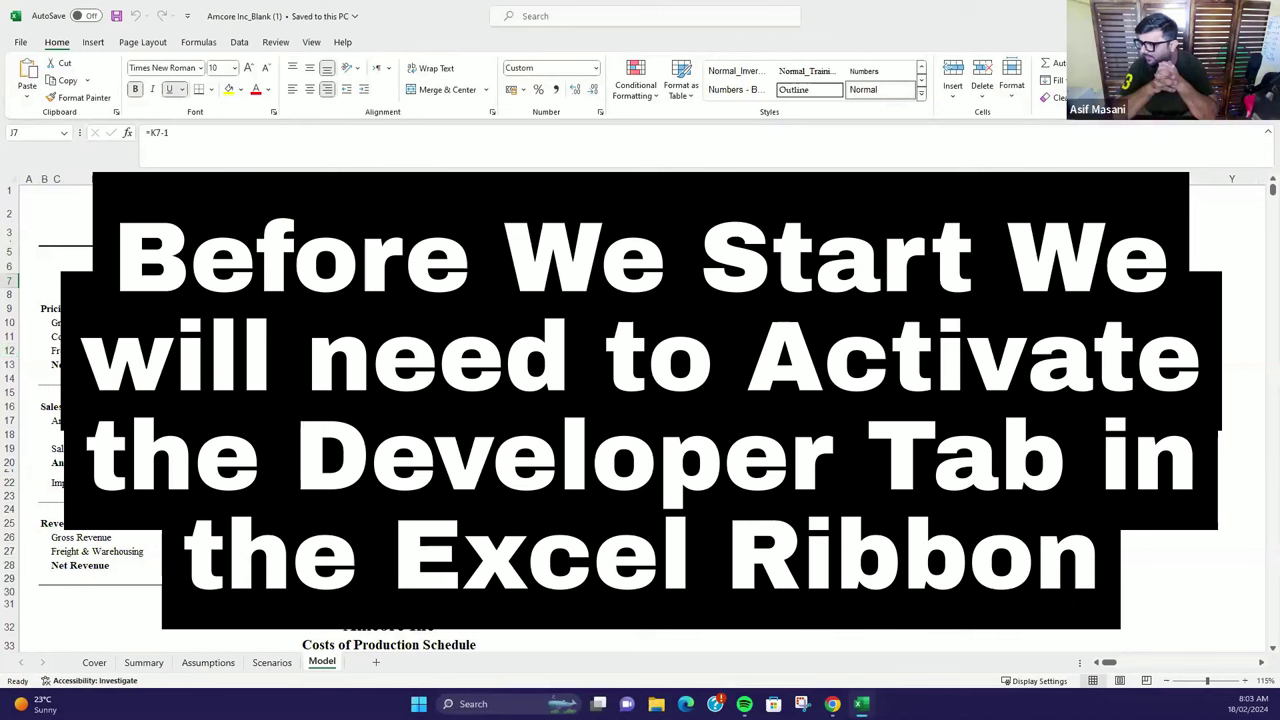
left_click(94, 662)
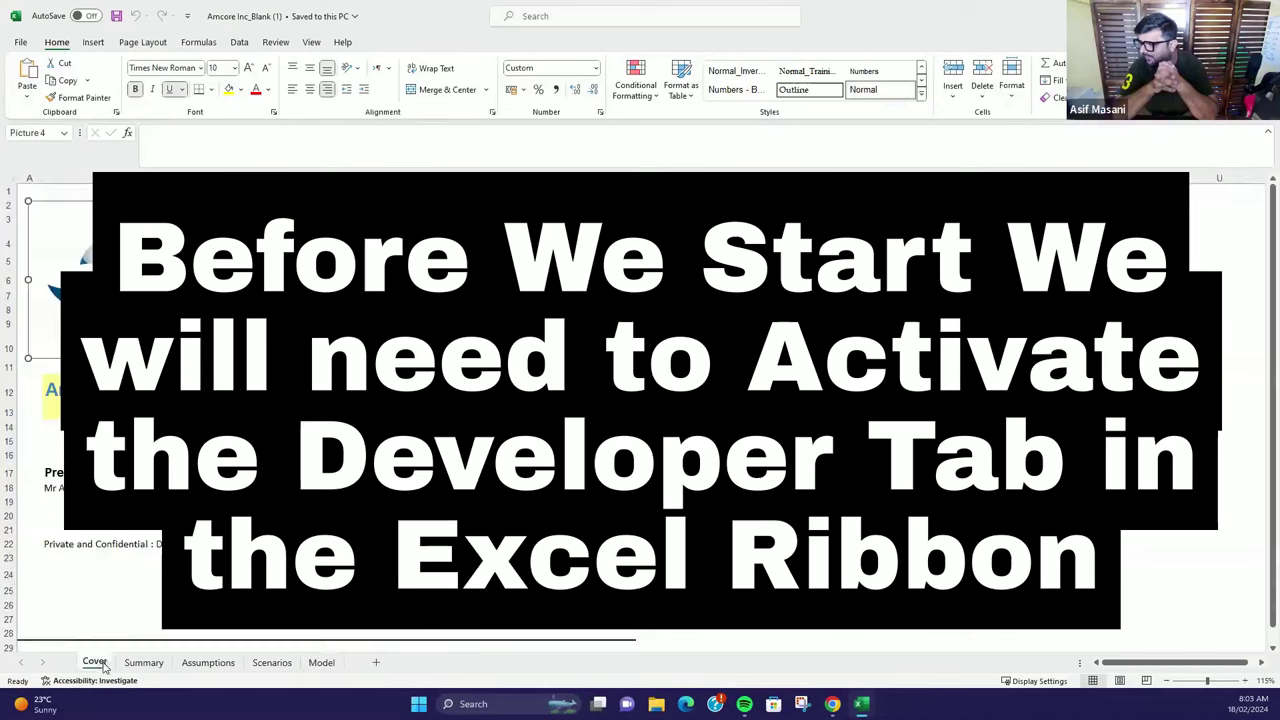
key("ctrl+Page_Down")
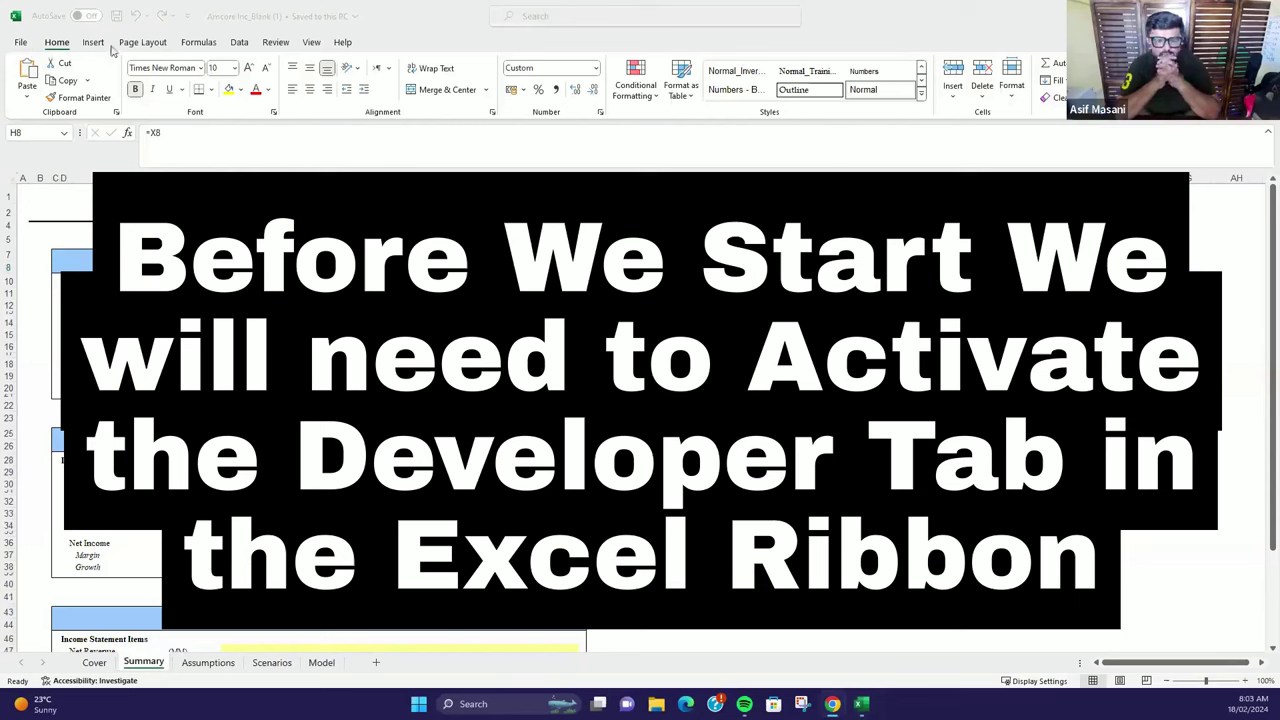
Step: Enable the Developer tab among the main tabs in the ribbon customization options
left_click(20, 42)
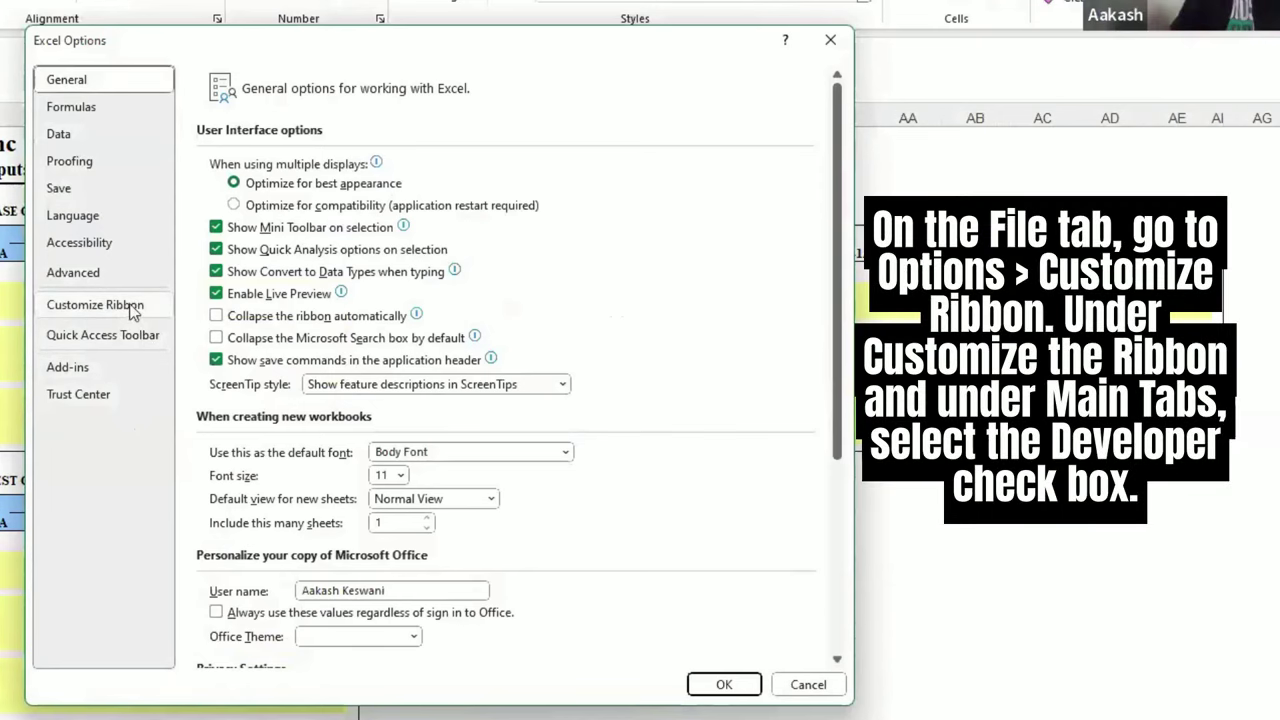
left_click(95, 305)
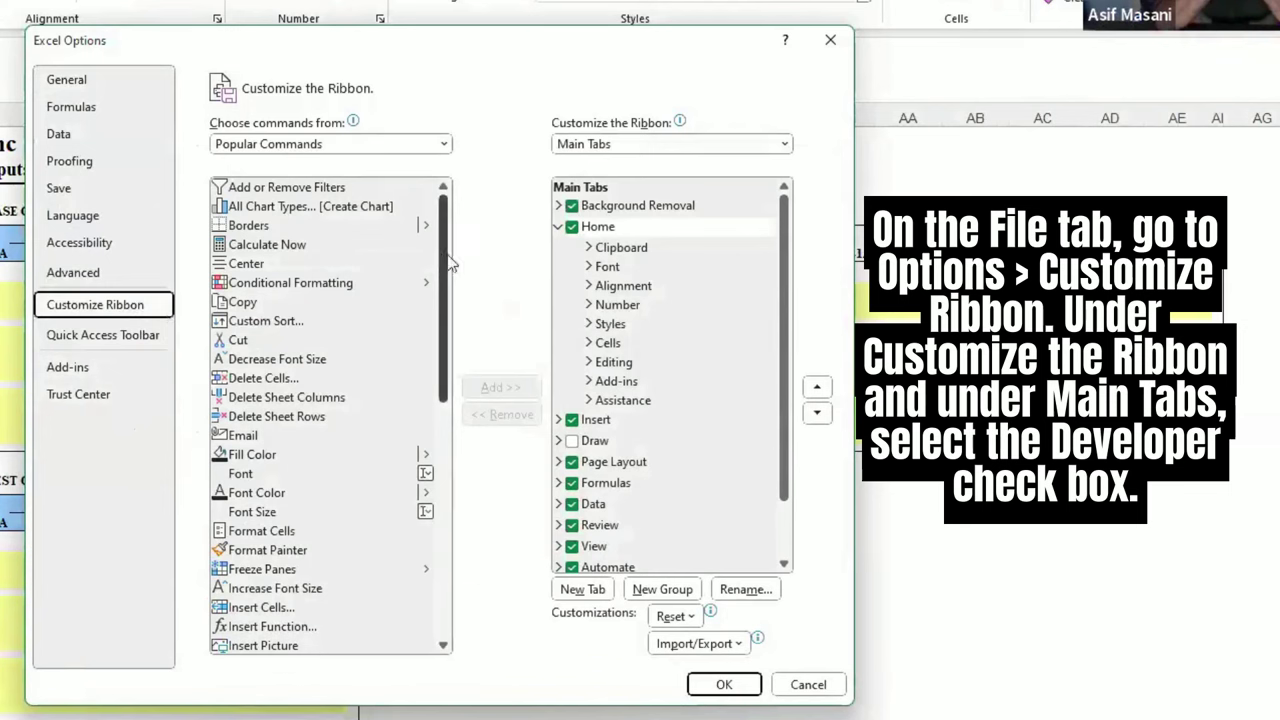
scroll(705, 390, "down", 3)
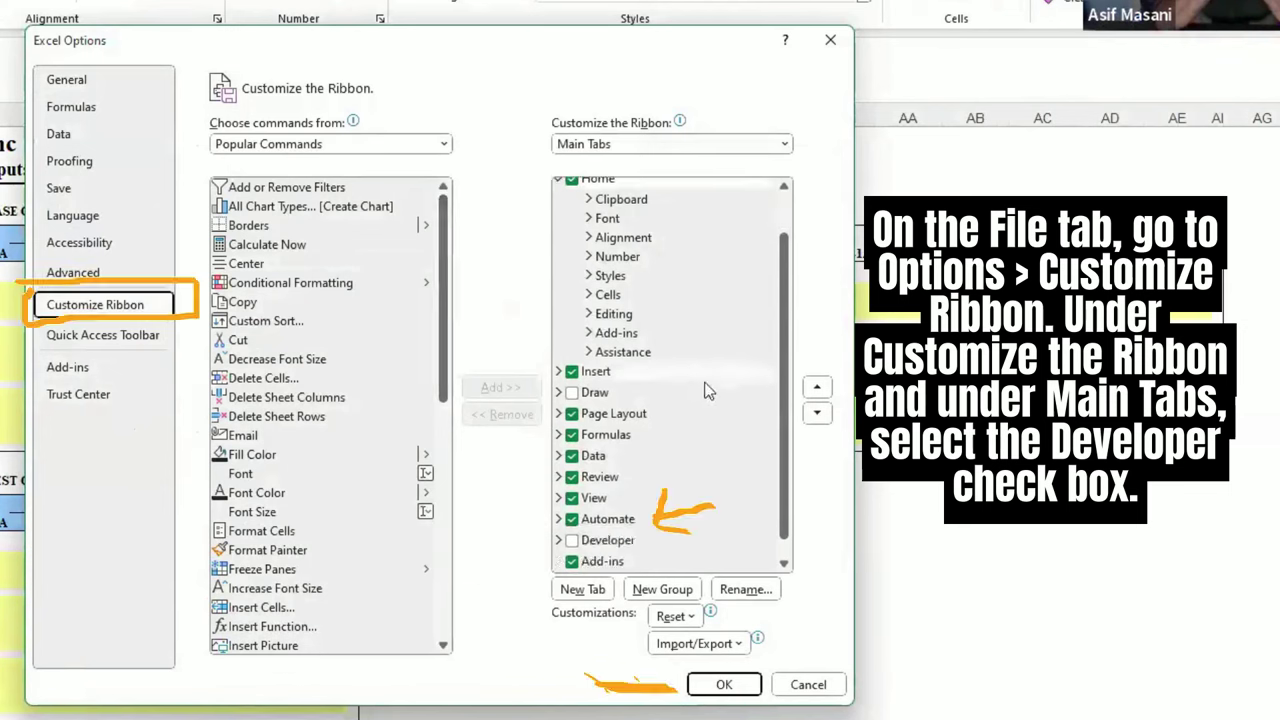
left_click(578, 522)
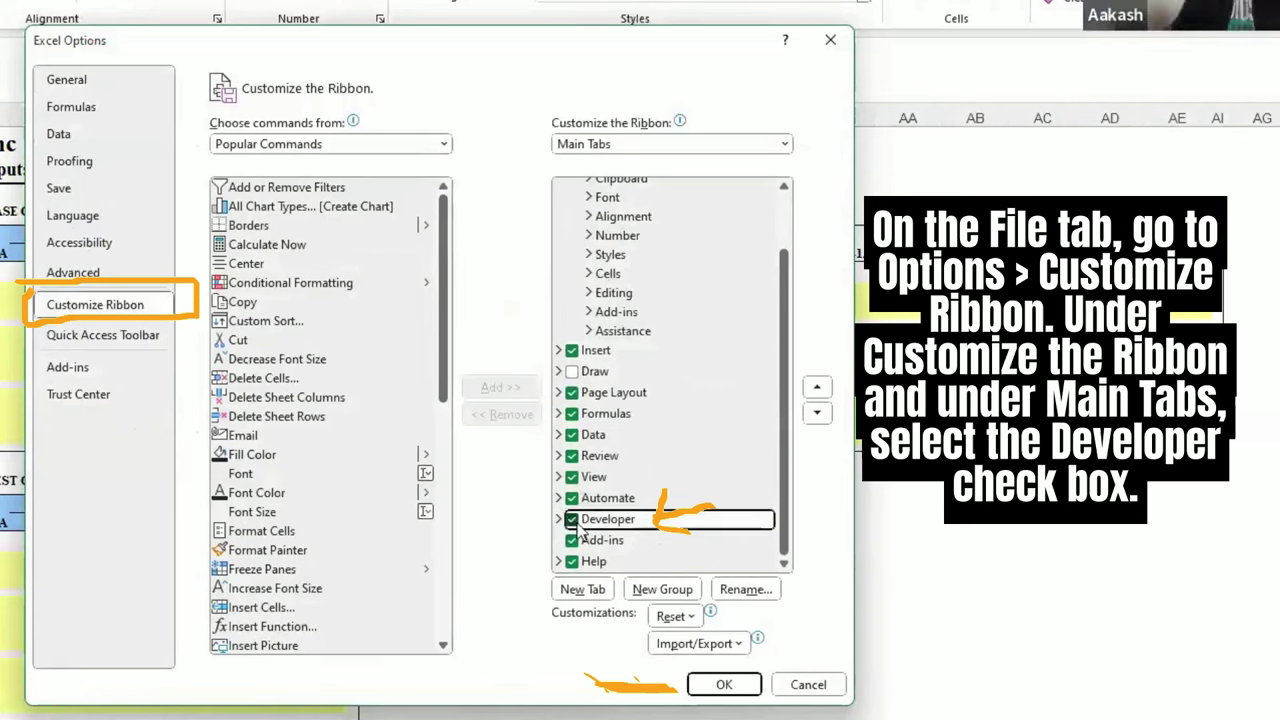
left_click(752, 695)
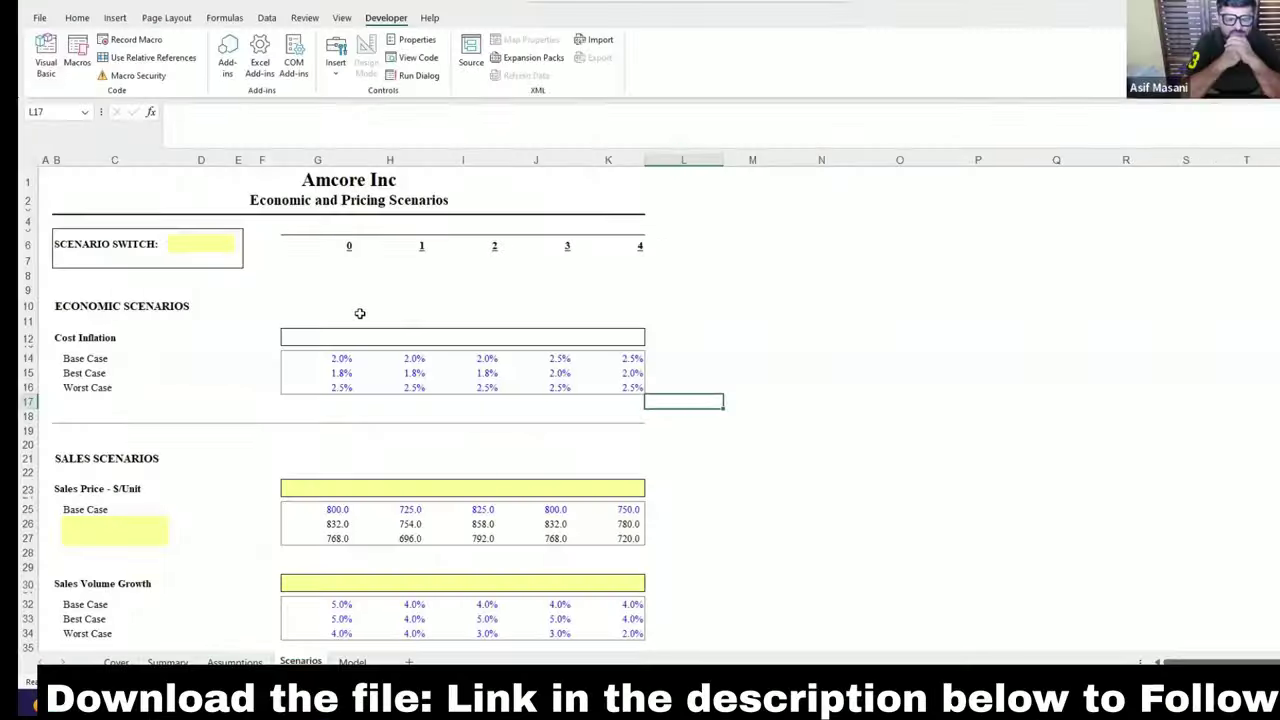
Step: Enter 1 in the Scenario Switch cell D6 of the Scenarios sheet
left_click(205, 259)
left_click(208, 248)
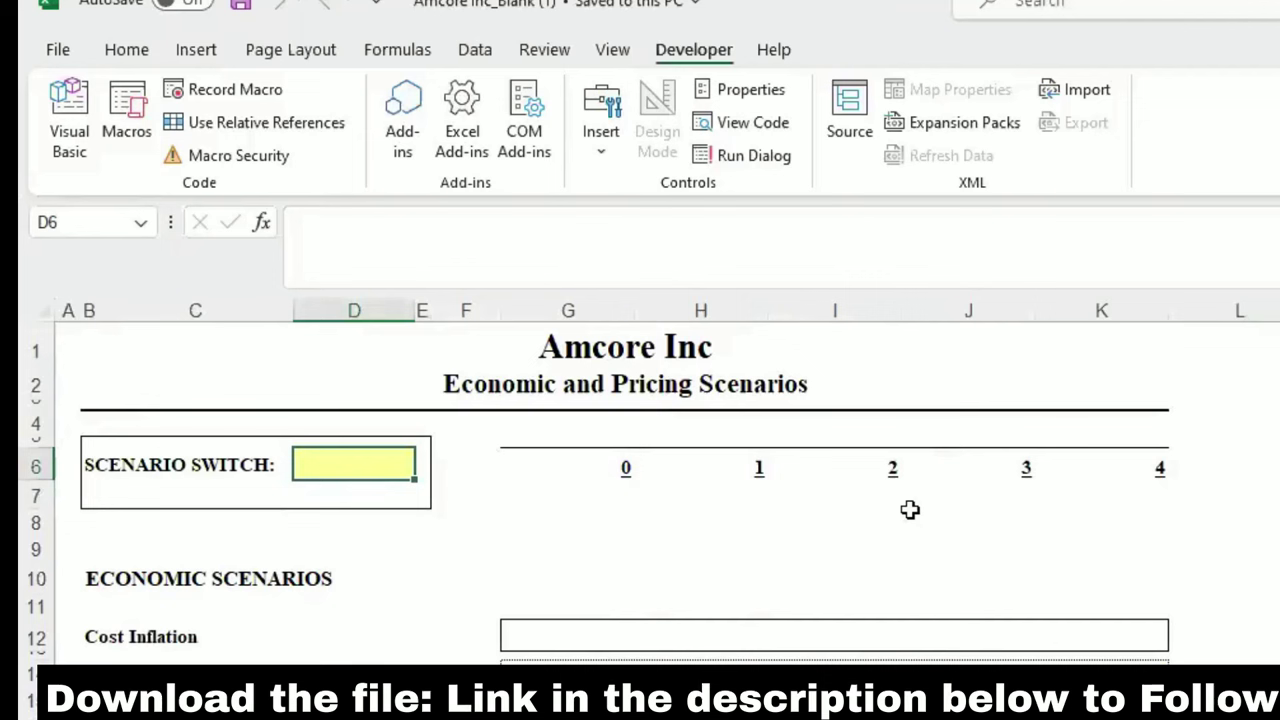
type("1")
key("Return")
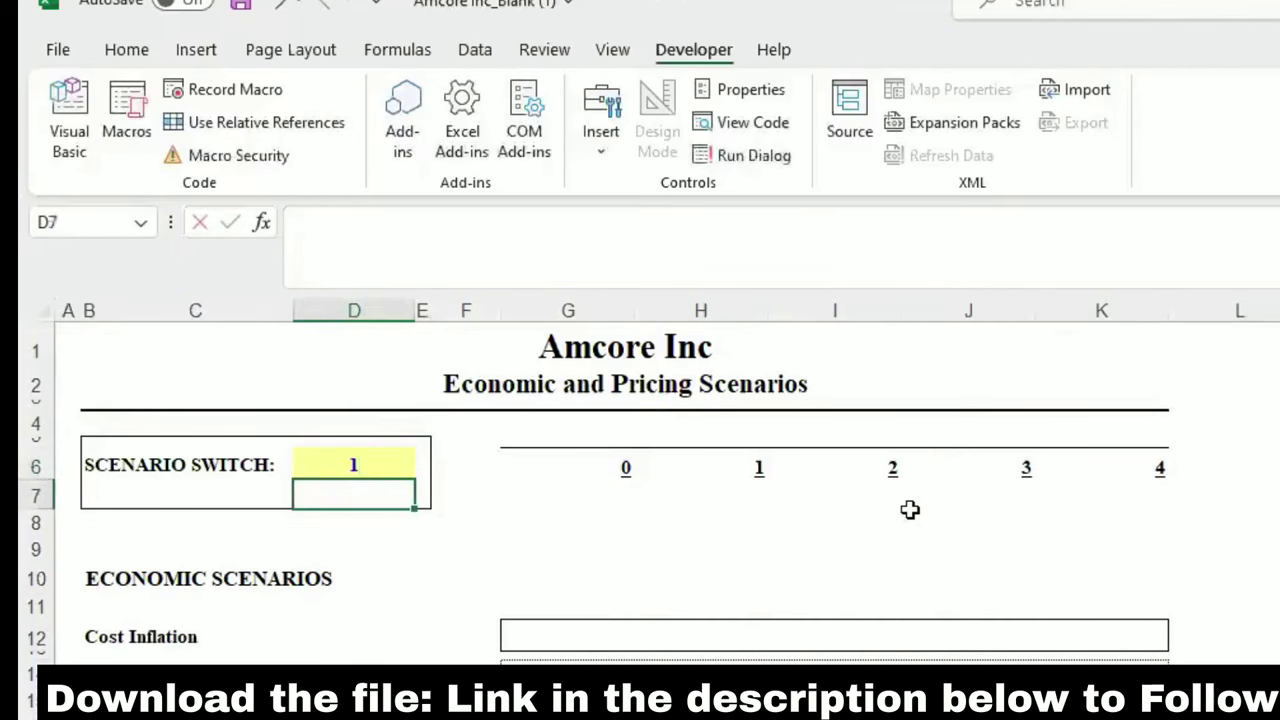
key("Down")
key("Down")
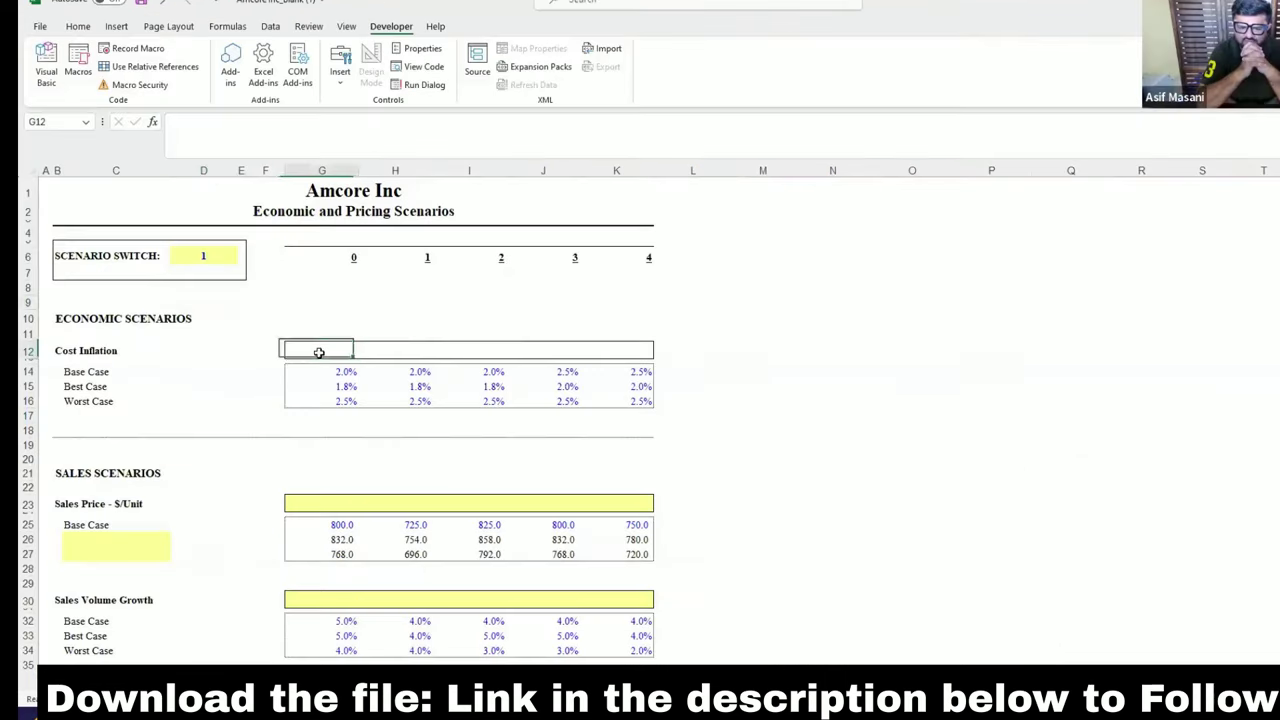
Step: Start a CHOOSE formula in Cost Inflation cell G12 with absolute reference $D$6 as index and G14 as the first value
left_click(563, 640)
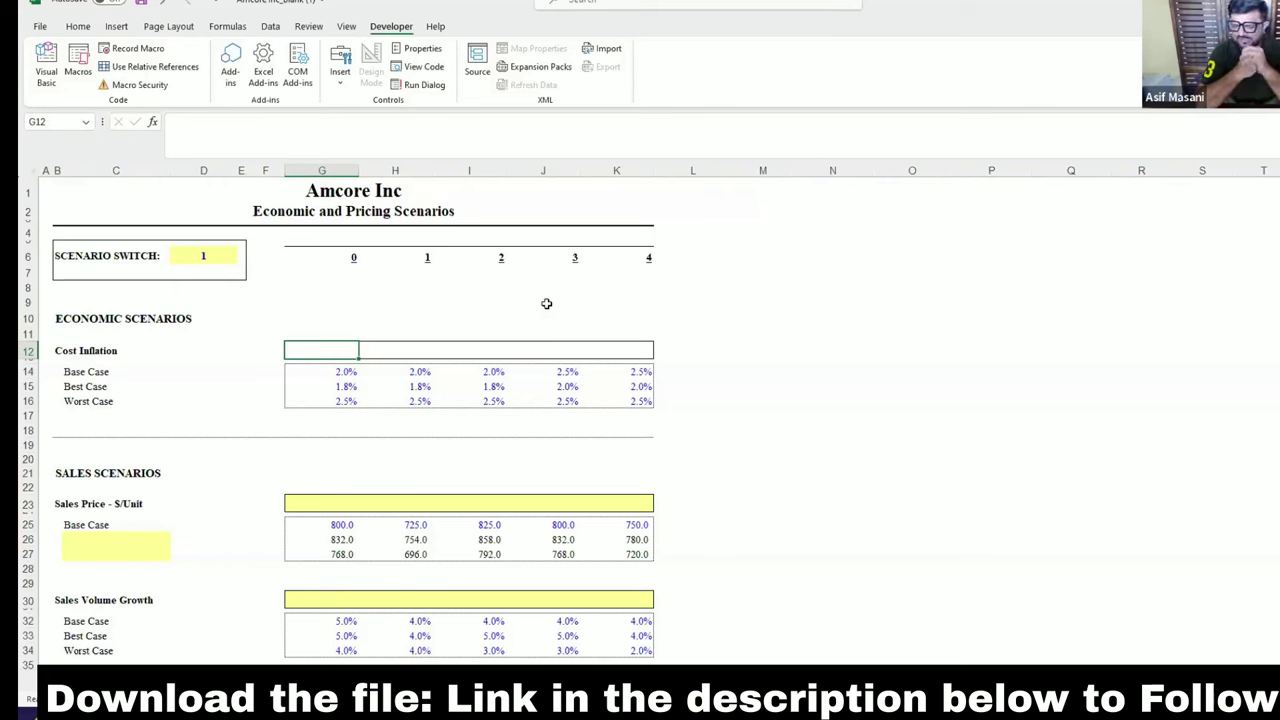
type("=choose")
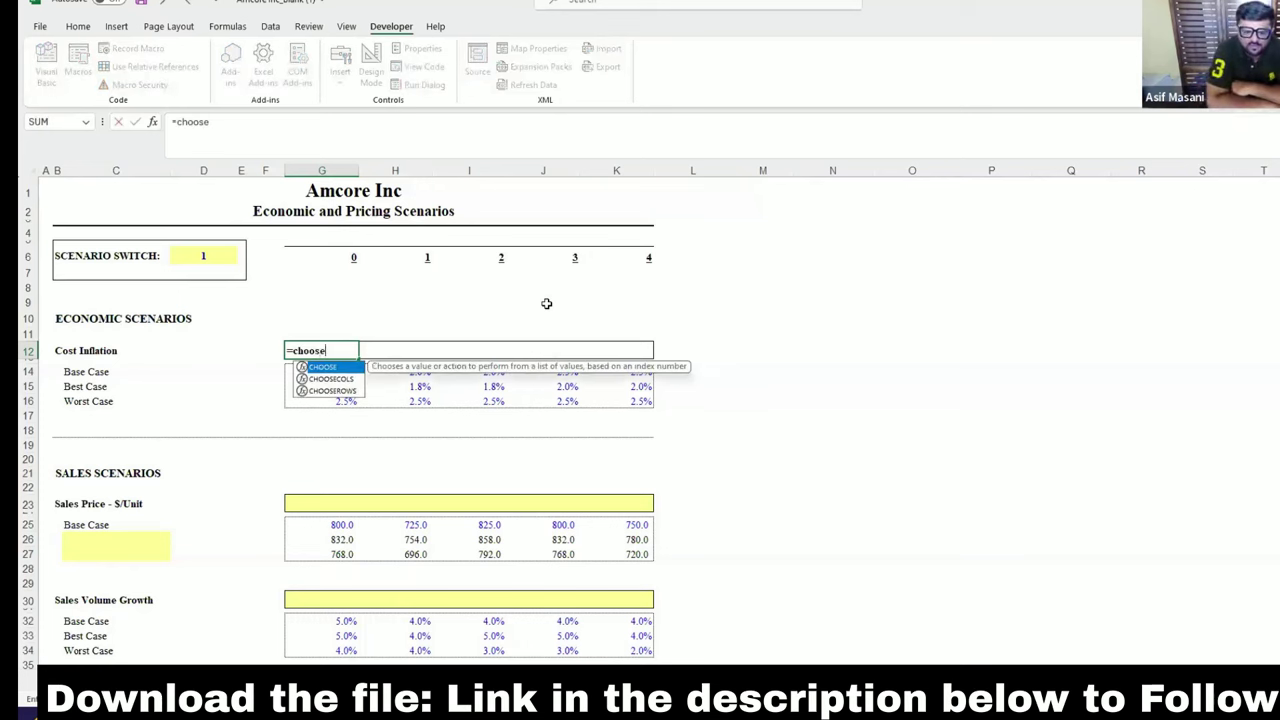
type("(")
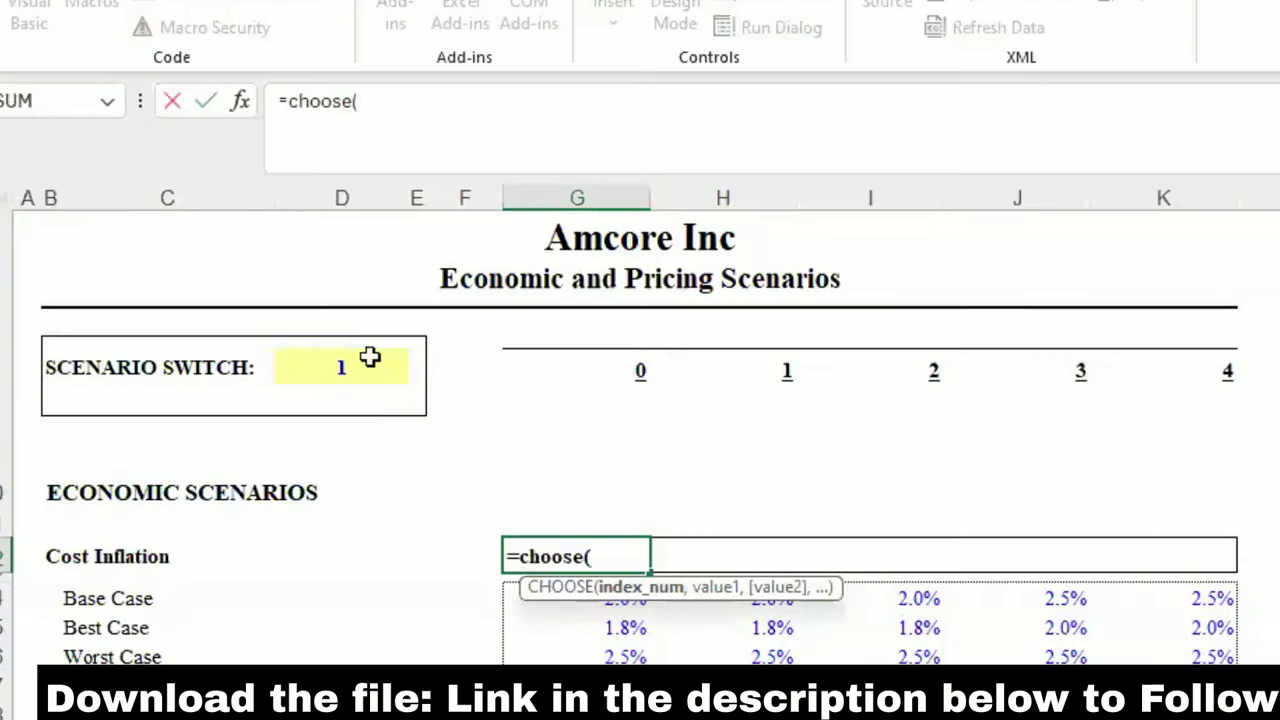
left_click(214, 253)
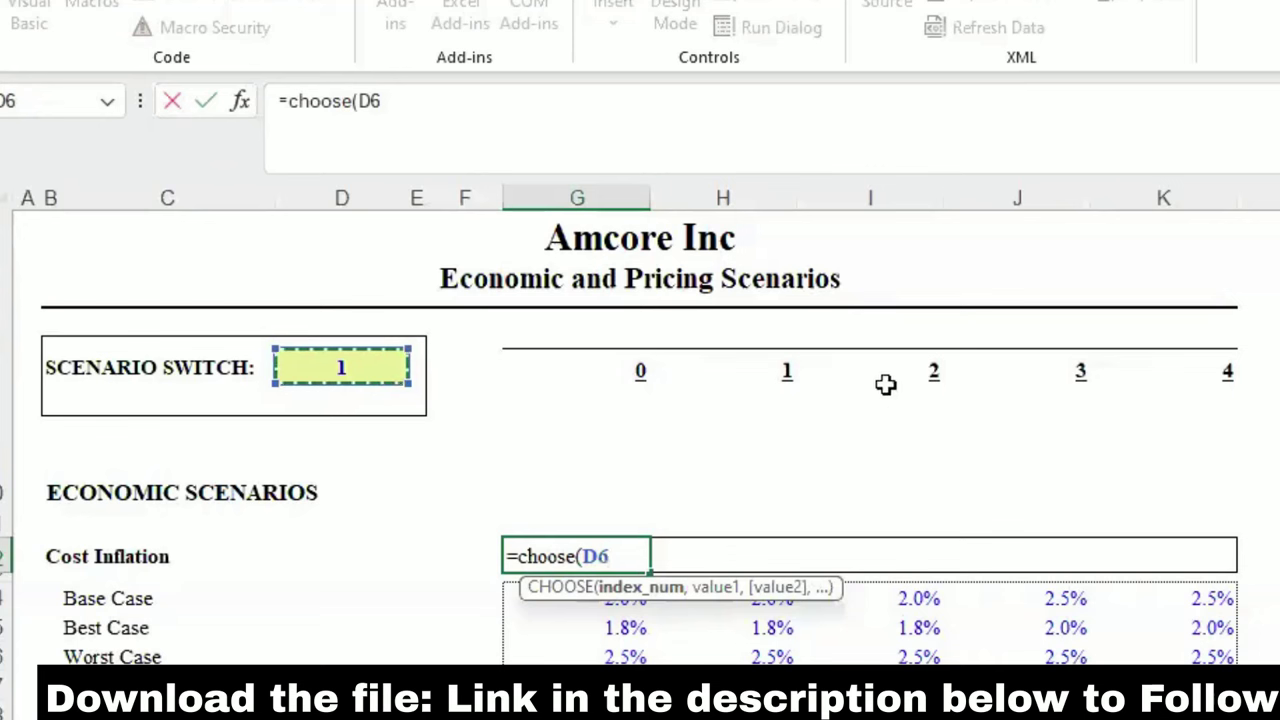
left_click(382, 101)
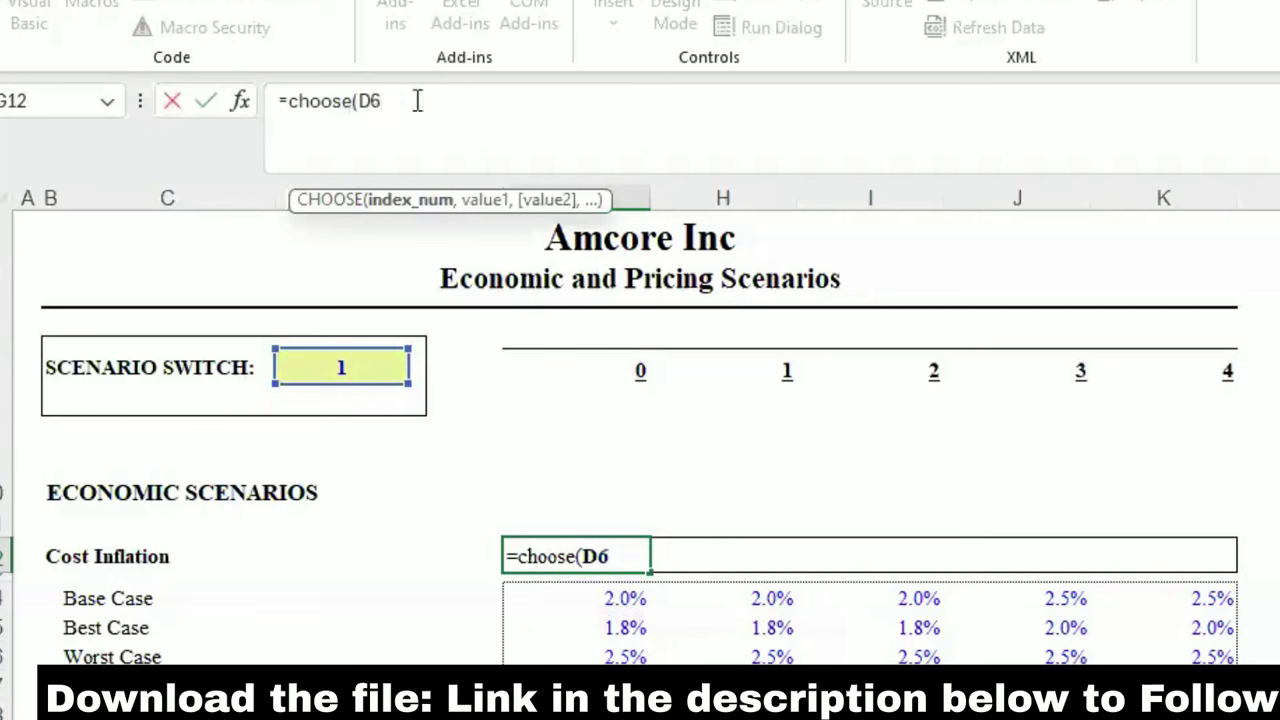
key("F4")
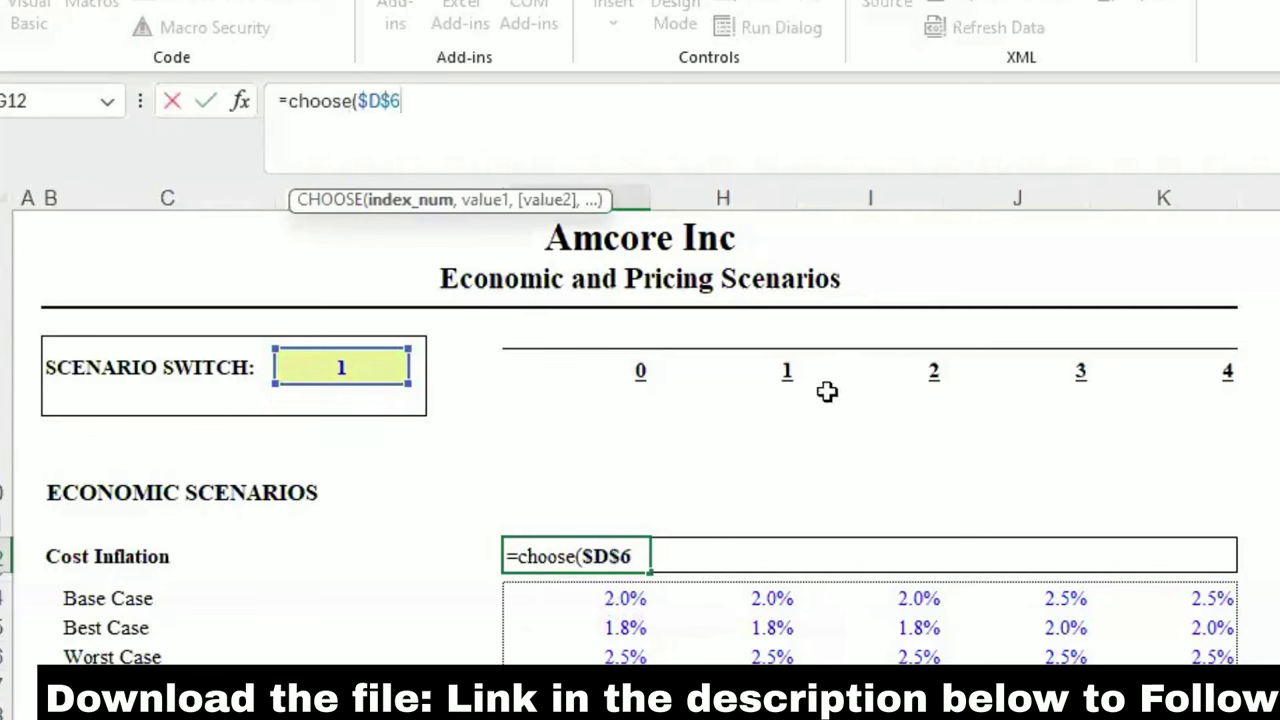
type(",")
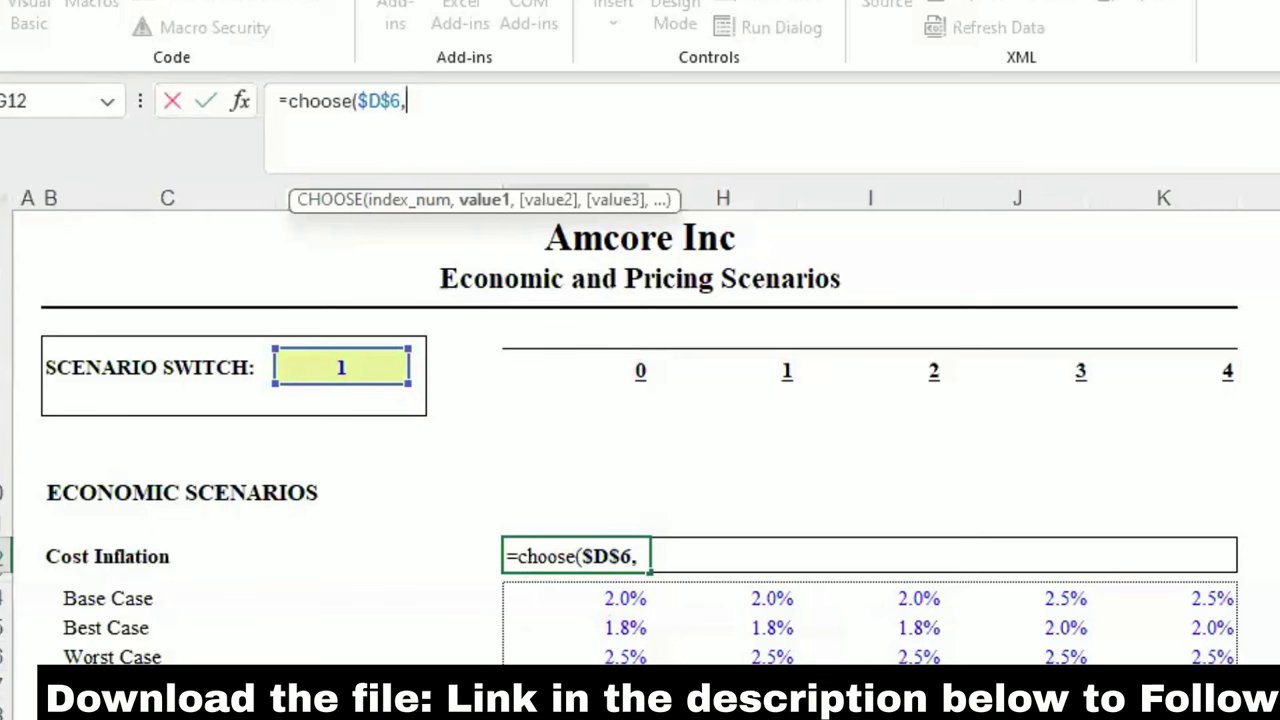
type("G14")
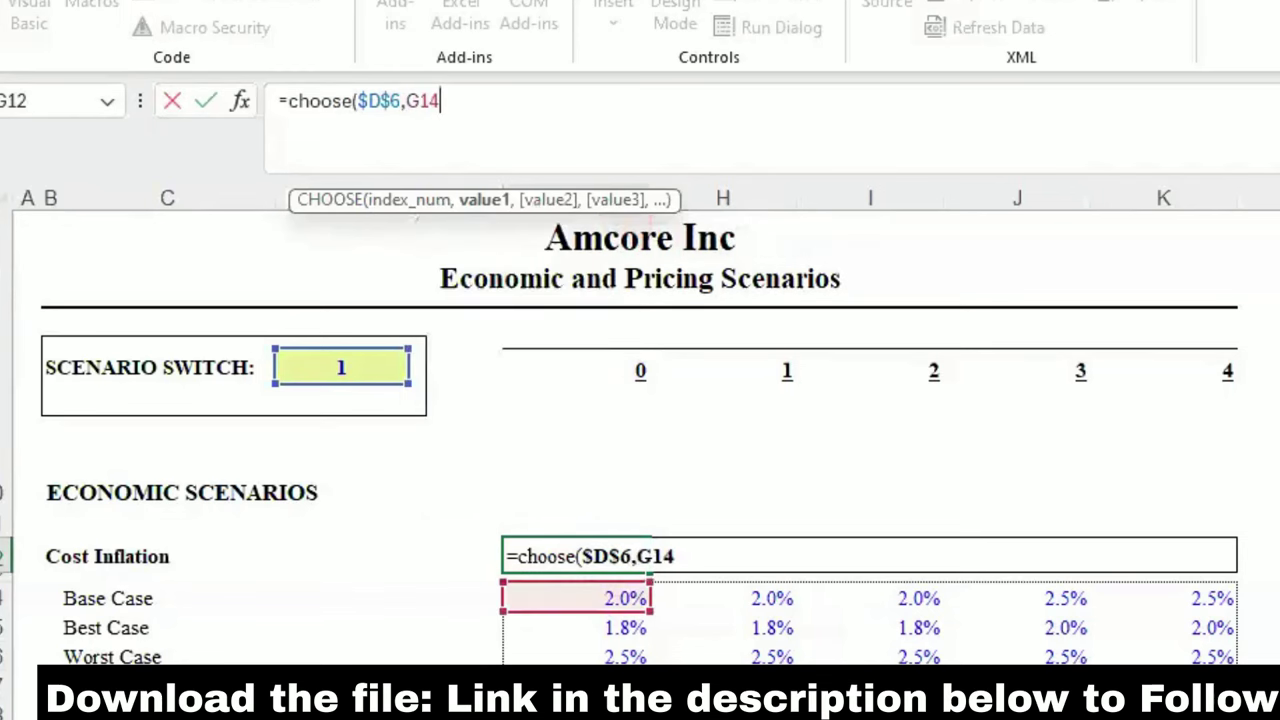
type(":G16")
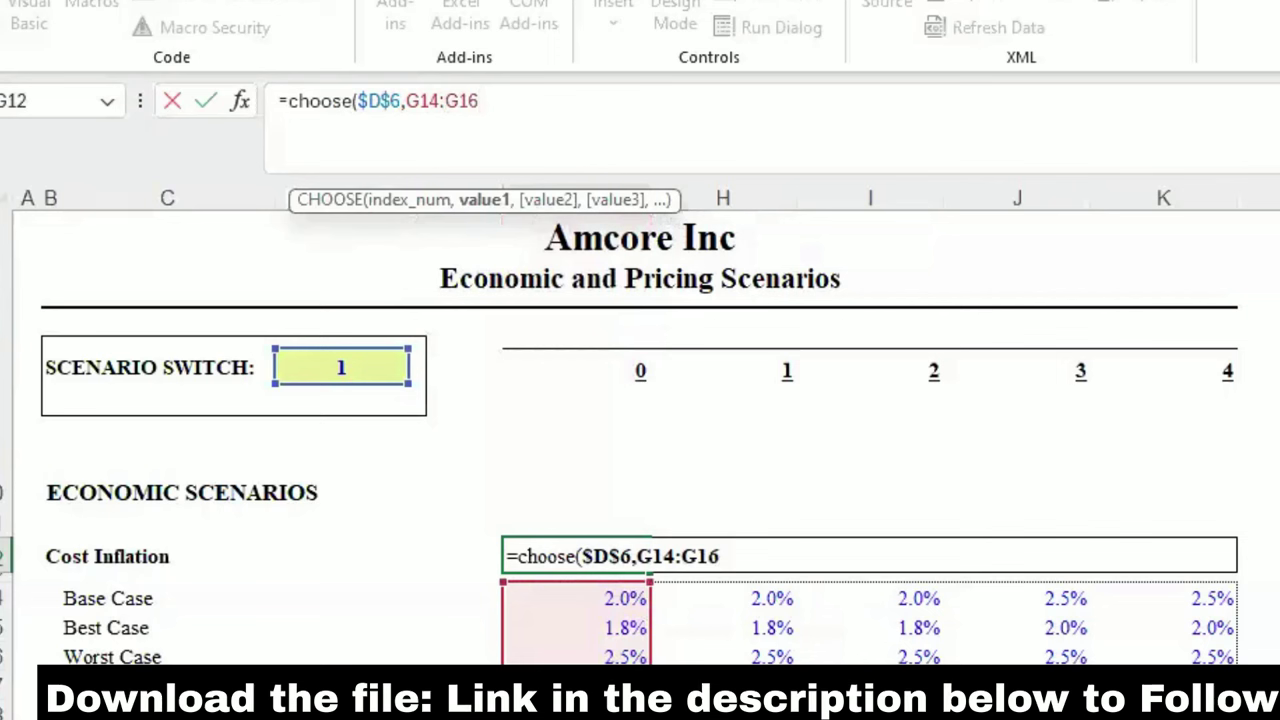
key("BackSpace")
key("BackSpace")
key("BackSpace")
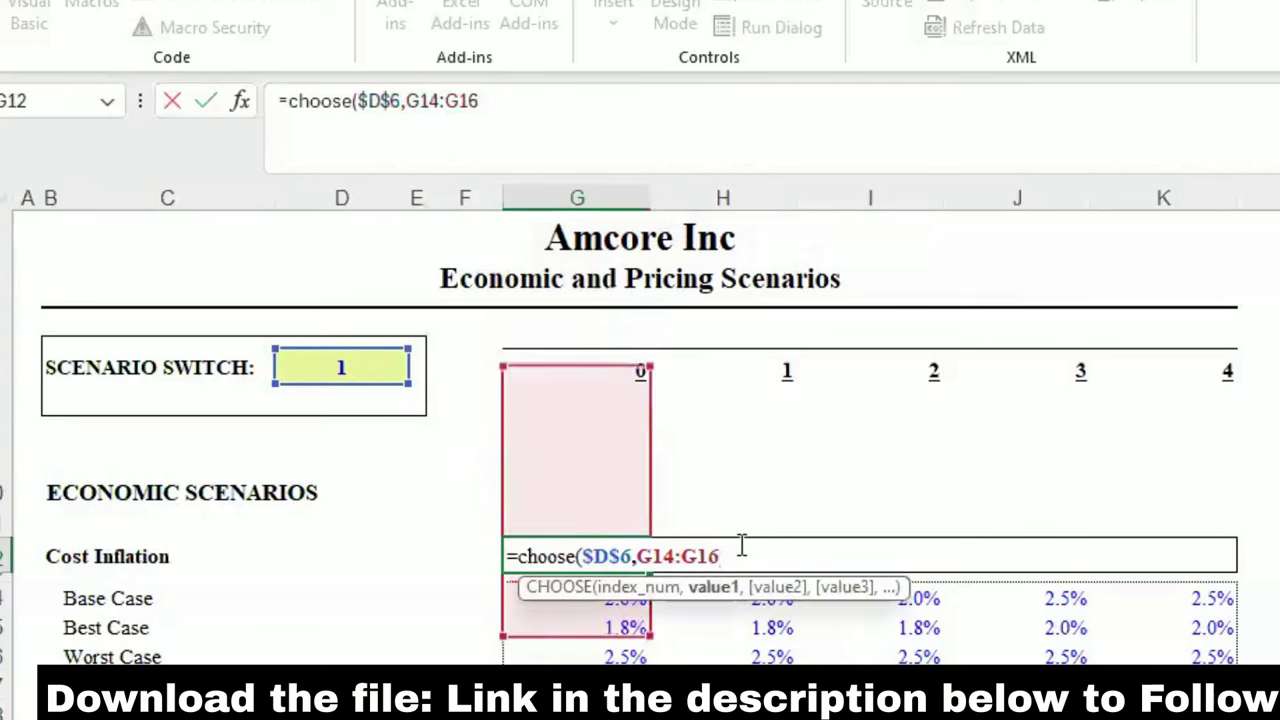
key("BackSpace")
Step: Complete the CHOOSE formula in G12 with G15 and G16 as the second and third values
type(",G")
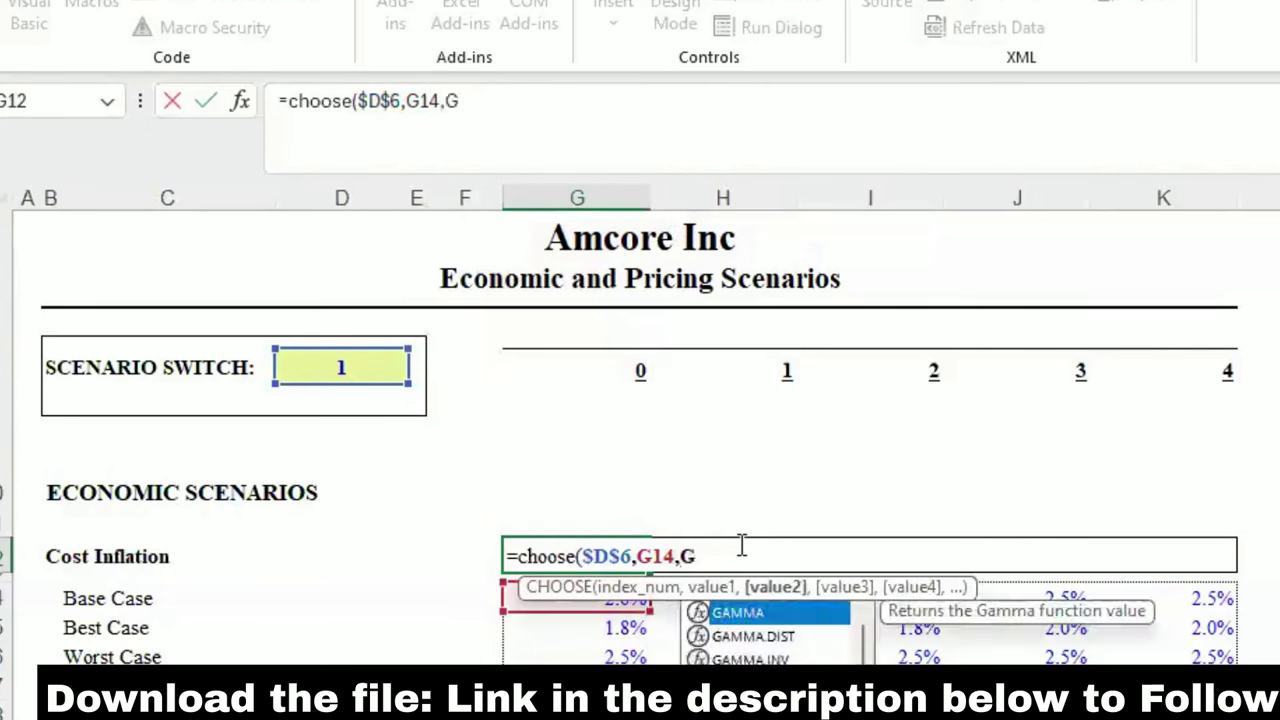
type("15,G16")
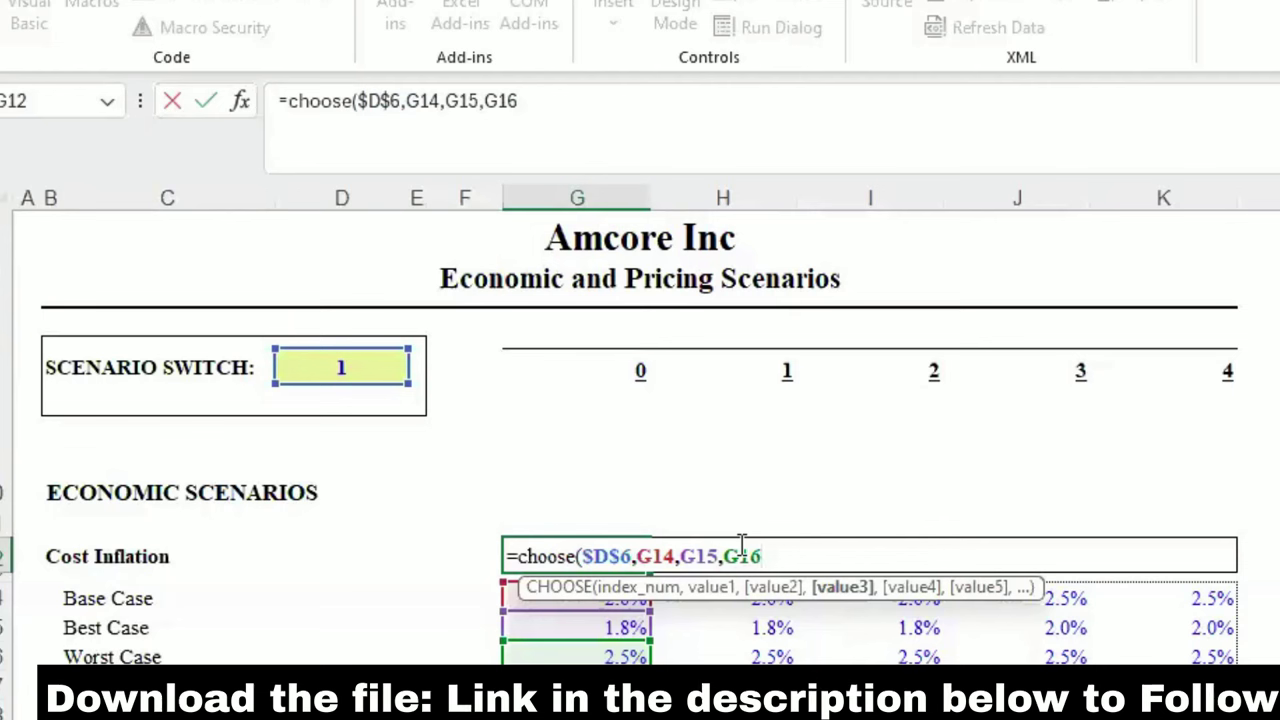
type(")")
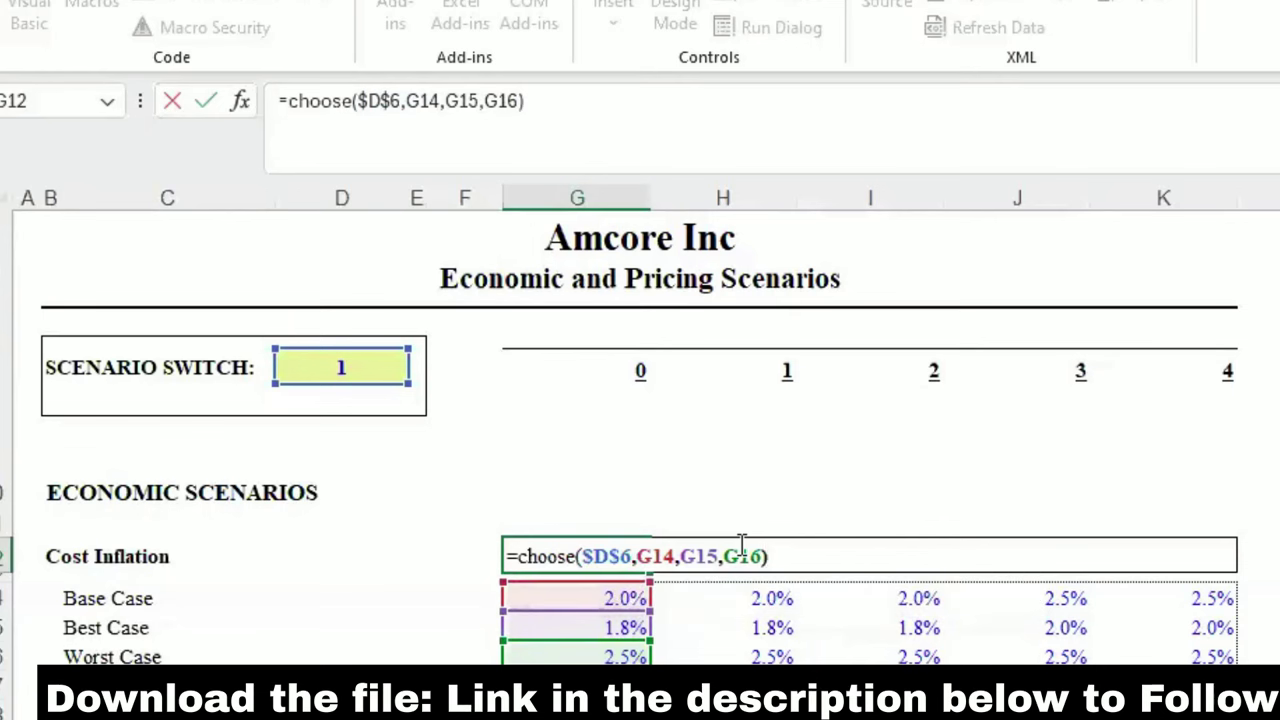
key("Return")
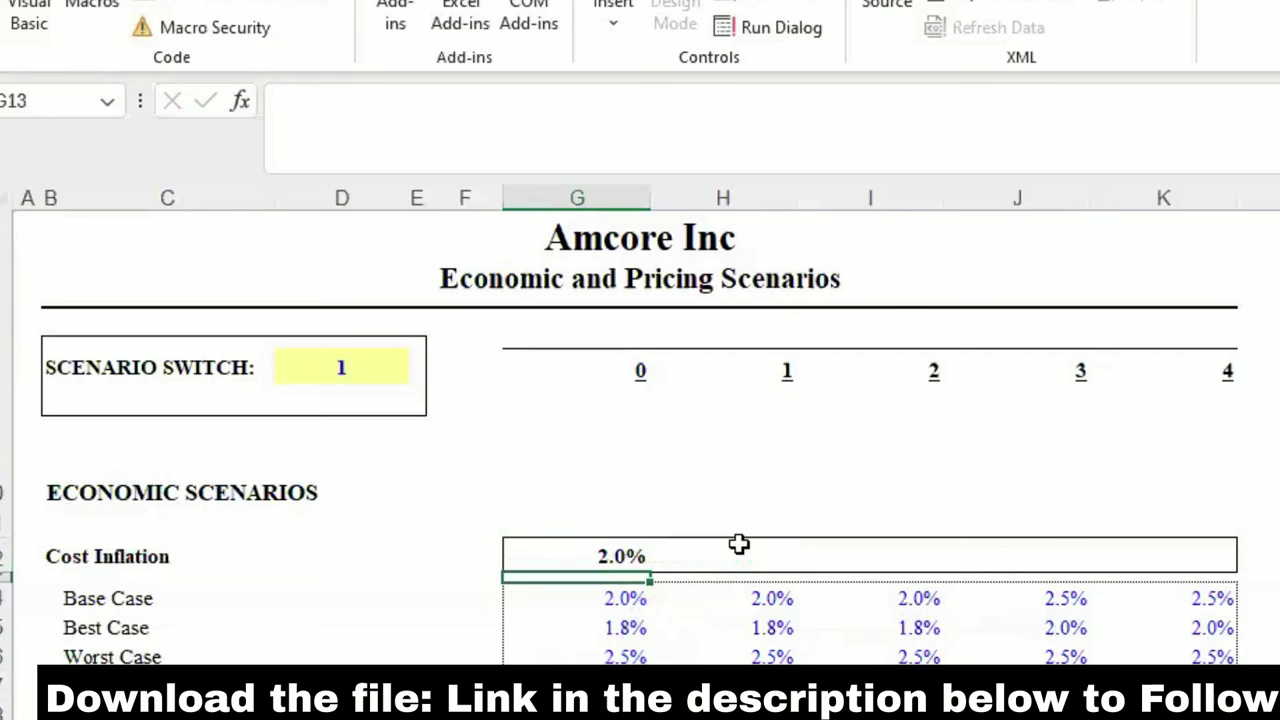
Step: Copy the Cost Inflation CHOOSE formula from G12 across the row through K12
left_click(638, 557)
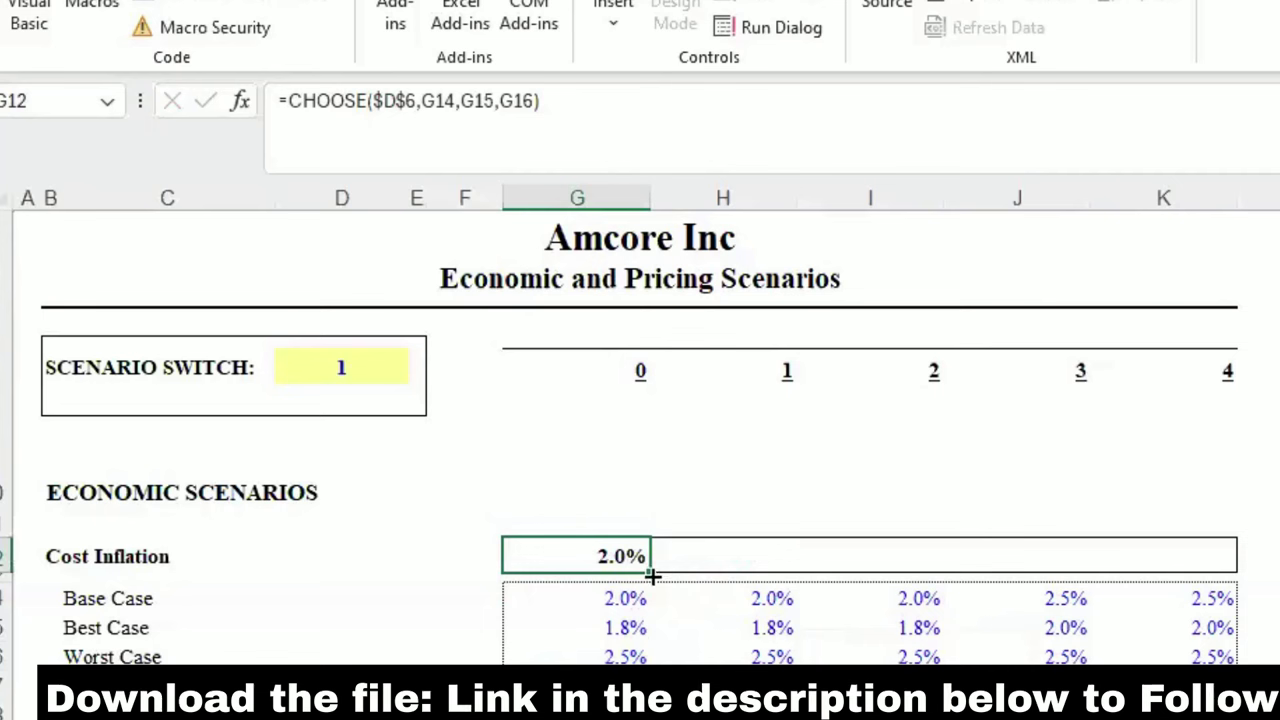
left_click_drag(651, 575, 1205, 580)
left_click(1274, 598)
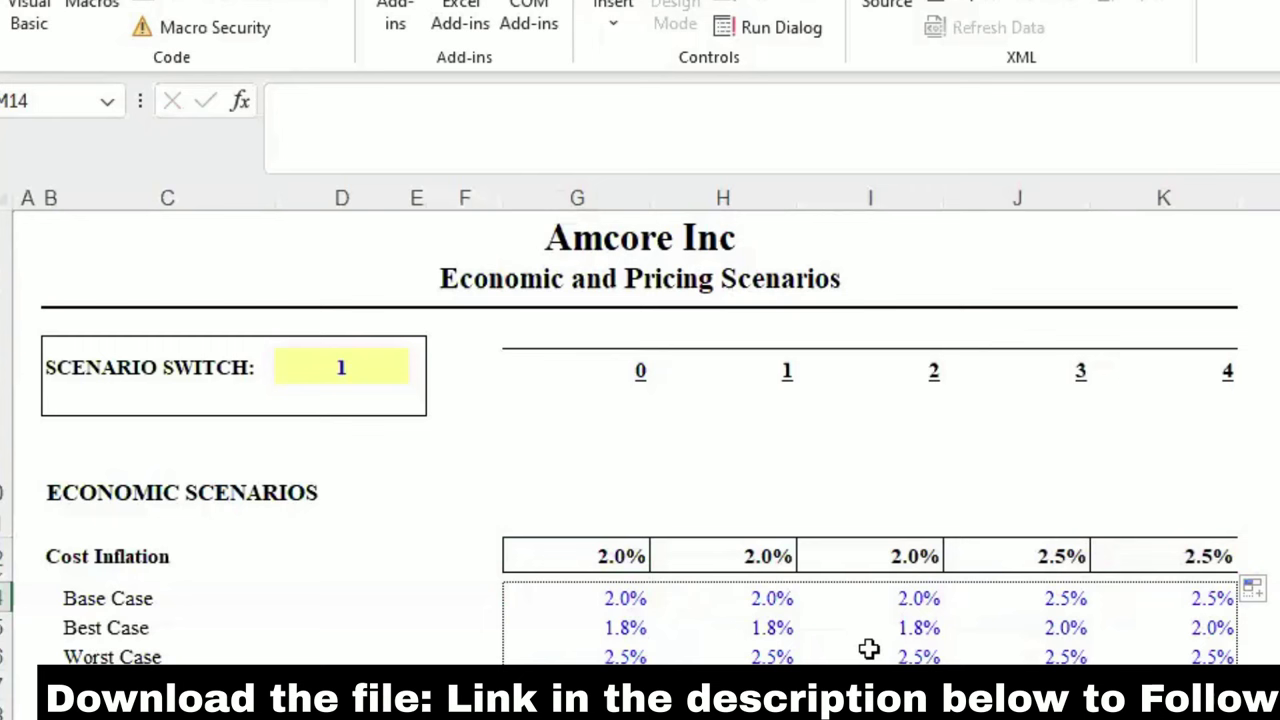
Step: Change the Scenario Switch in D6 to 3
double_click(329, 371)
key("BackSpace")
type("3")
key("Return")
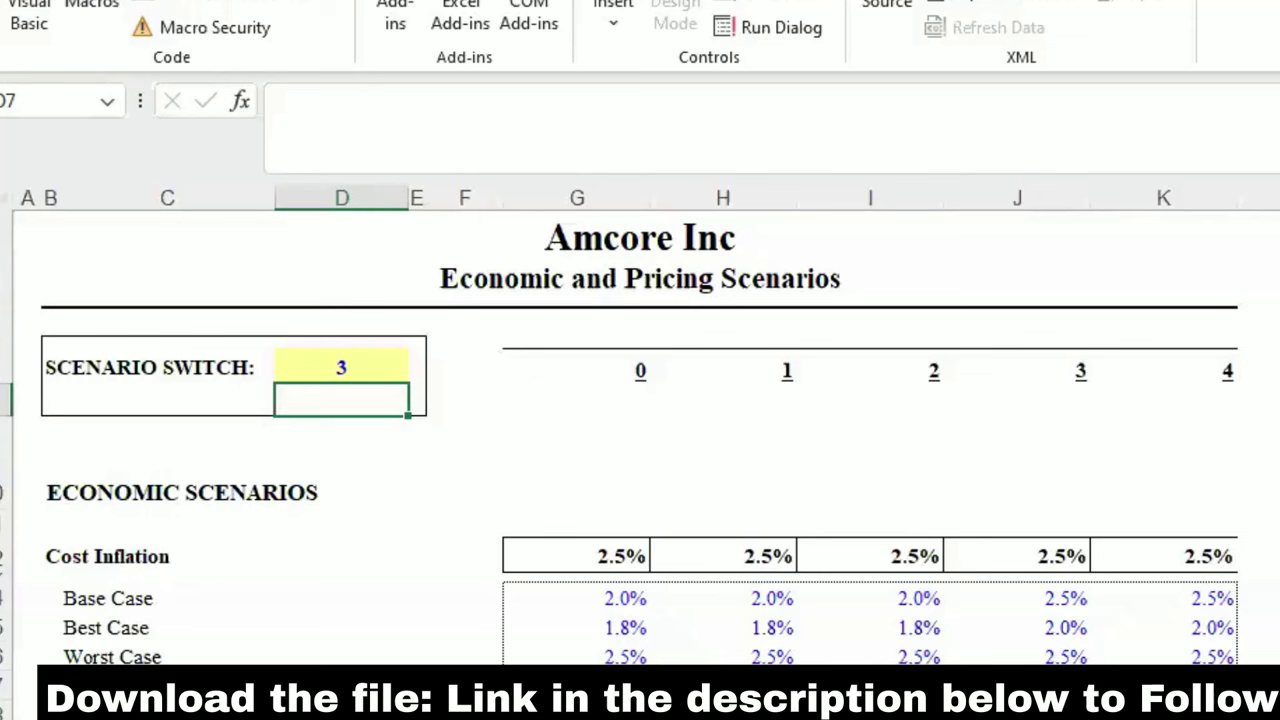
Step: Check the Cost Inflation row's live case and the CHOOSE formula in G12 against the scenario switch
key("Down")
key("Right")
key("Right")
key("Down")
key("Down")
key("Down")
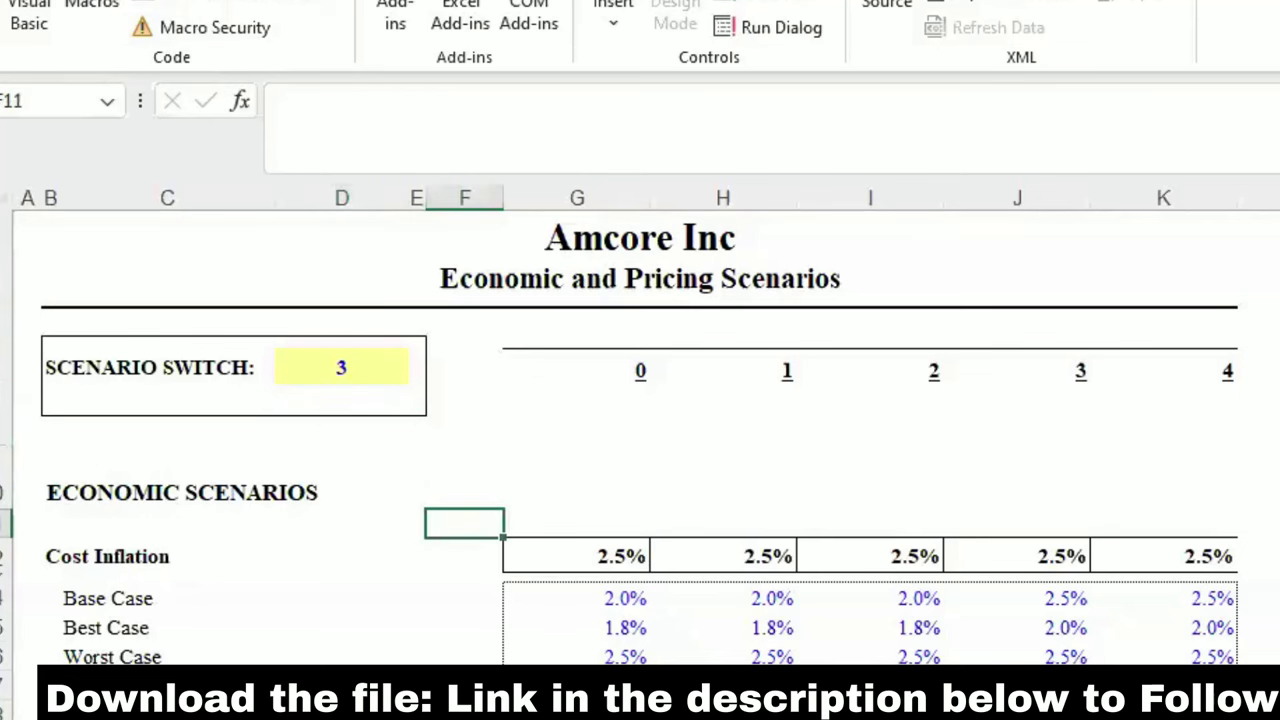
key("Down")
key("Right")
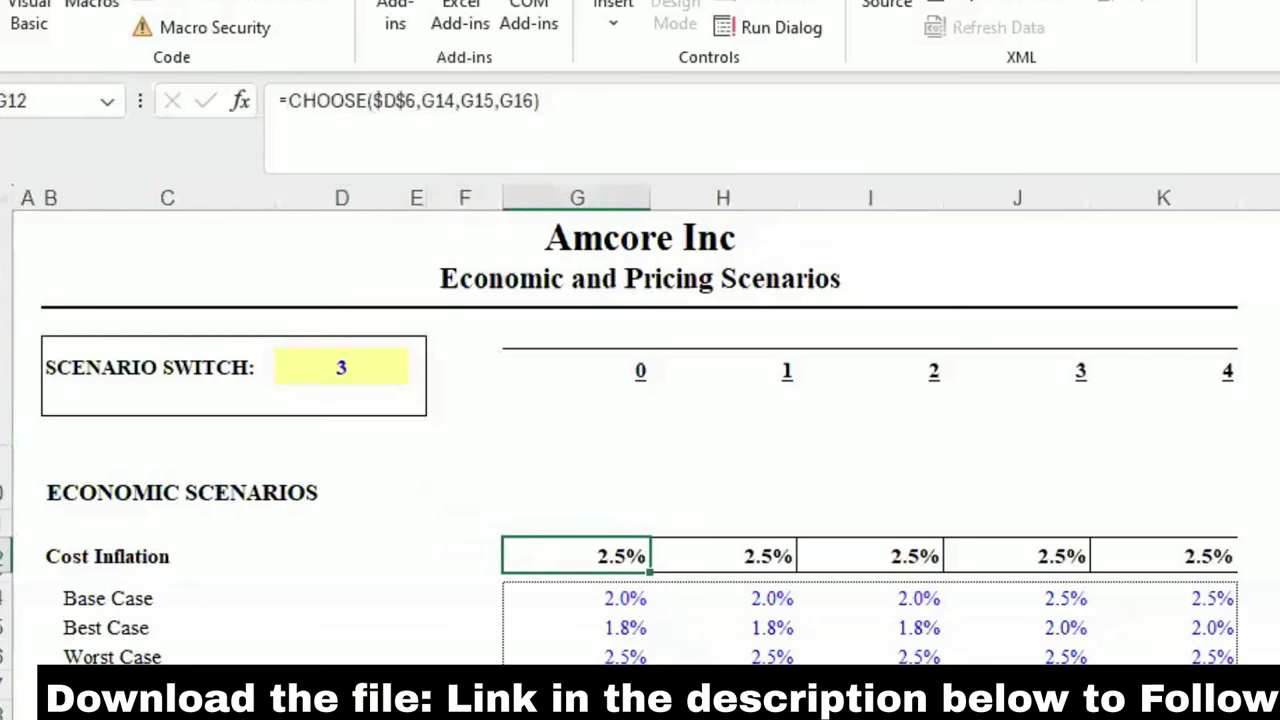
key("Right")
key("Left")
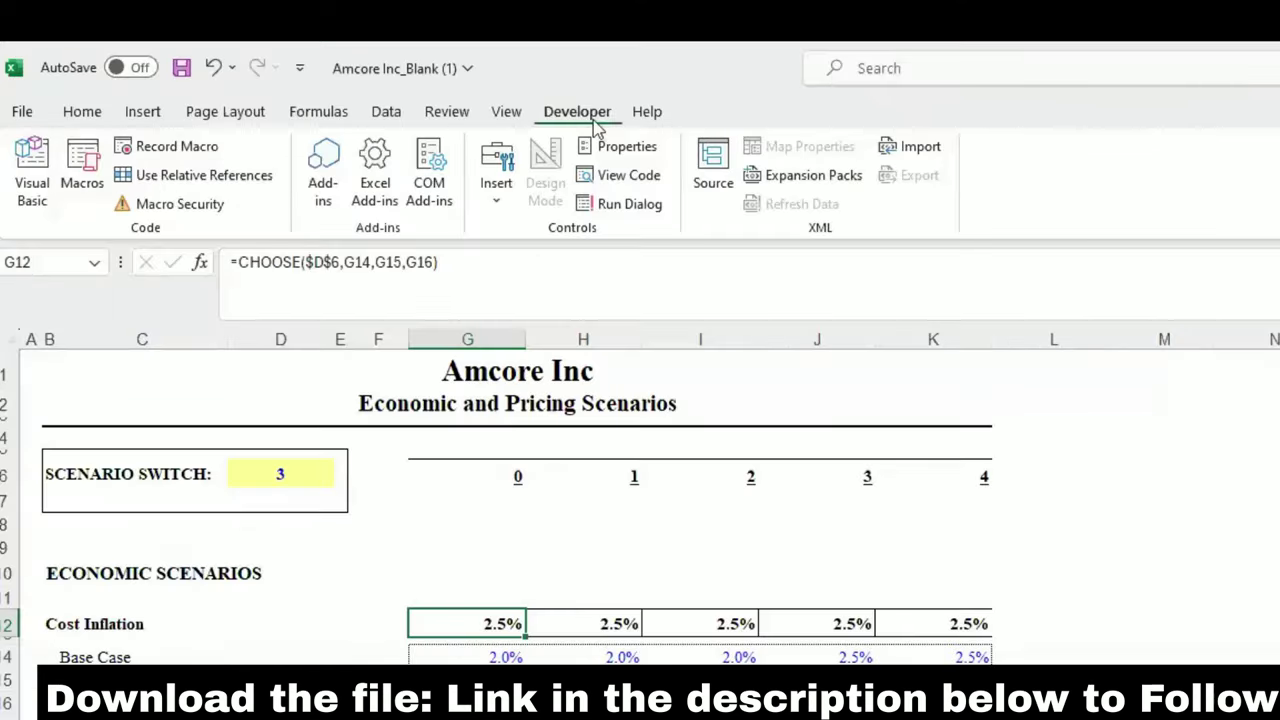
Step: Insert a combo box form control in the blank area of column M, around rows 8 to 10
left_click(488, 180)
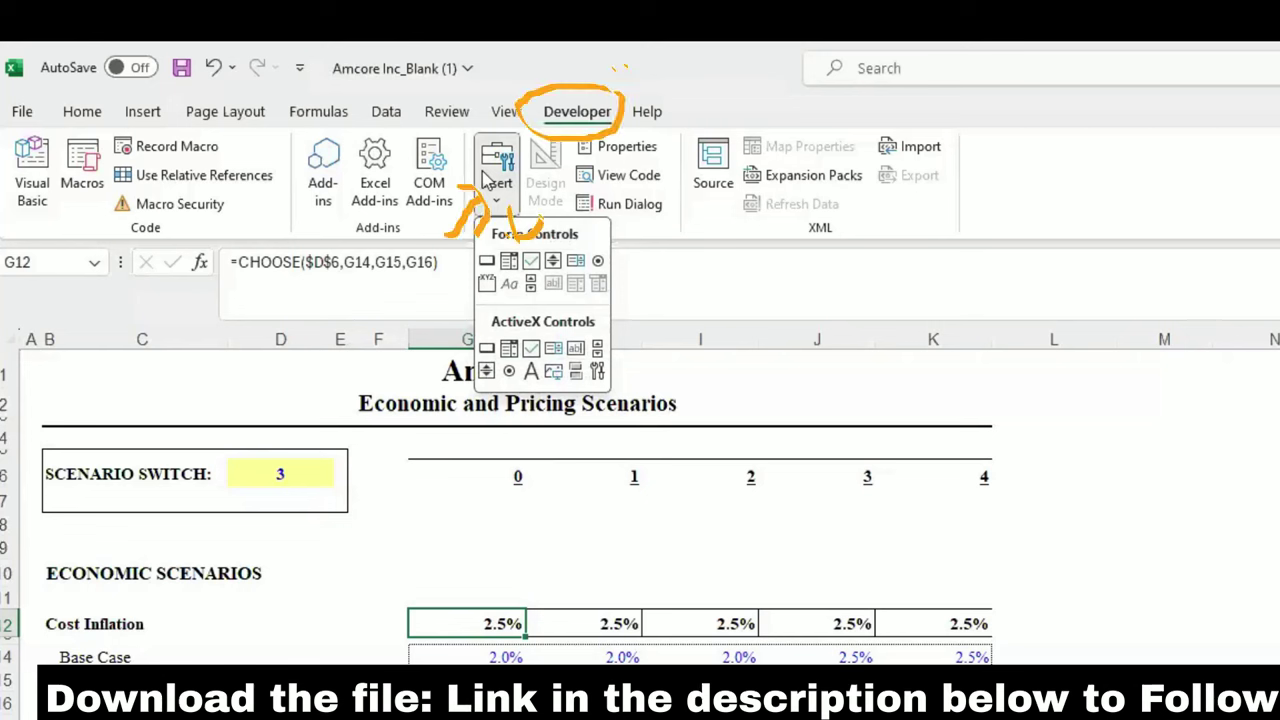
left_click(512, 262)
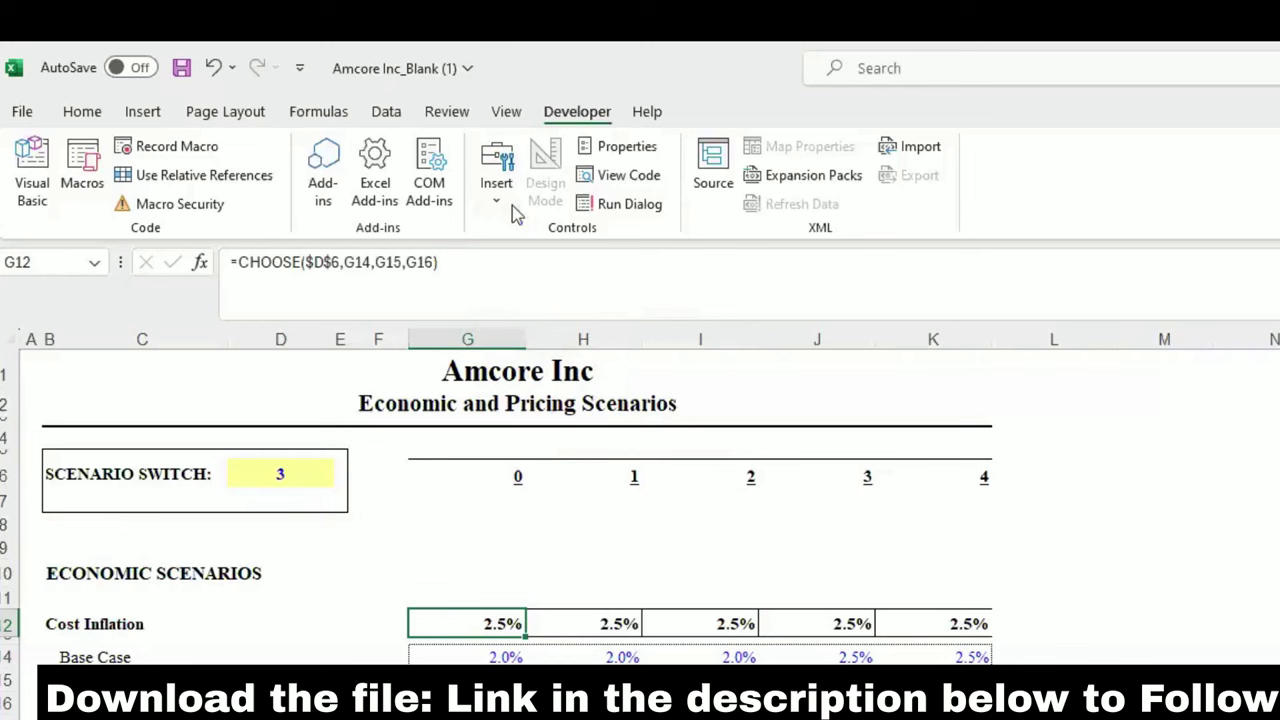
left_click(510, 203)
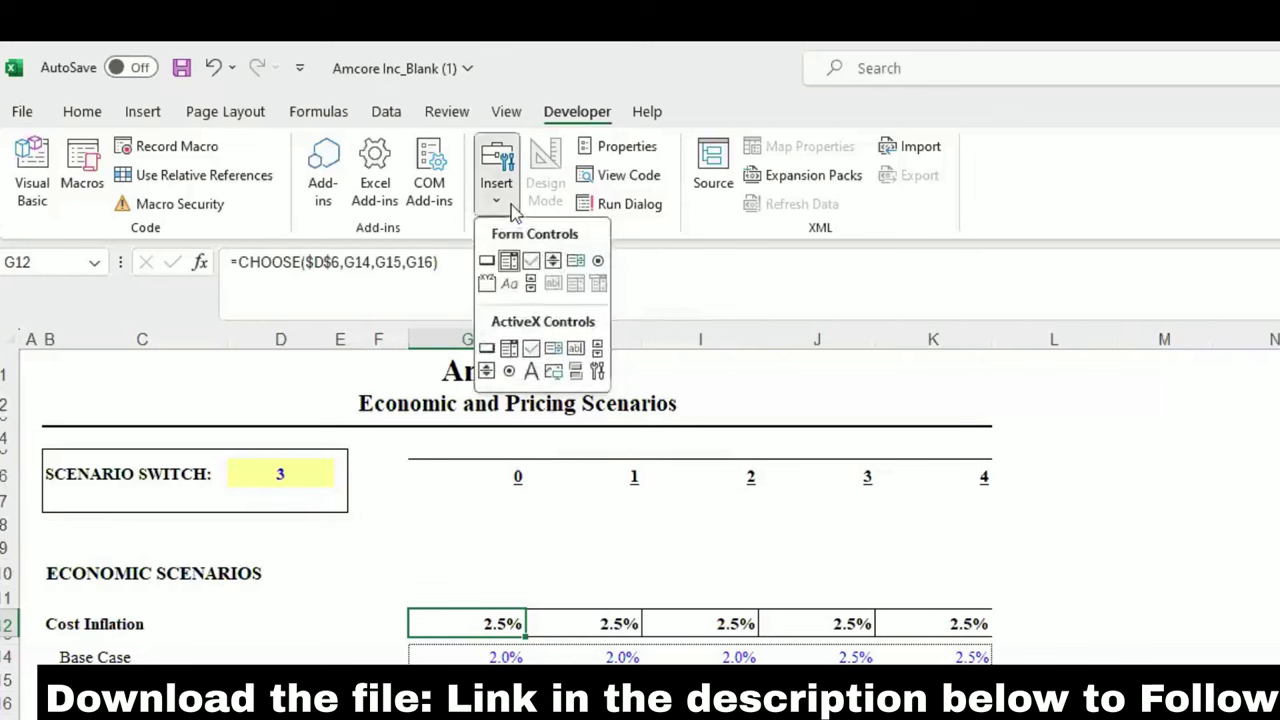
left_click(509, 259)
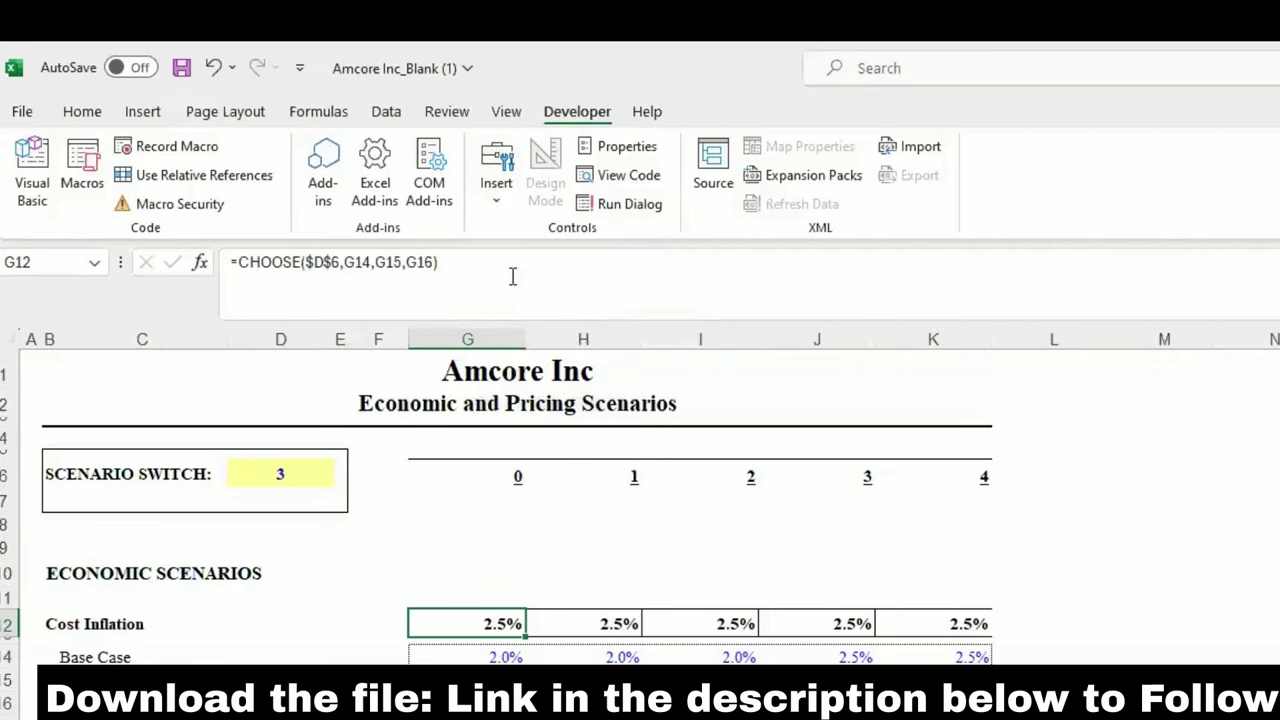
left_click(496, 168)
left_click(509, 260)
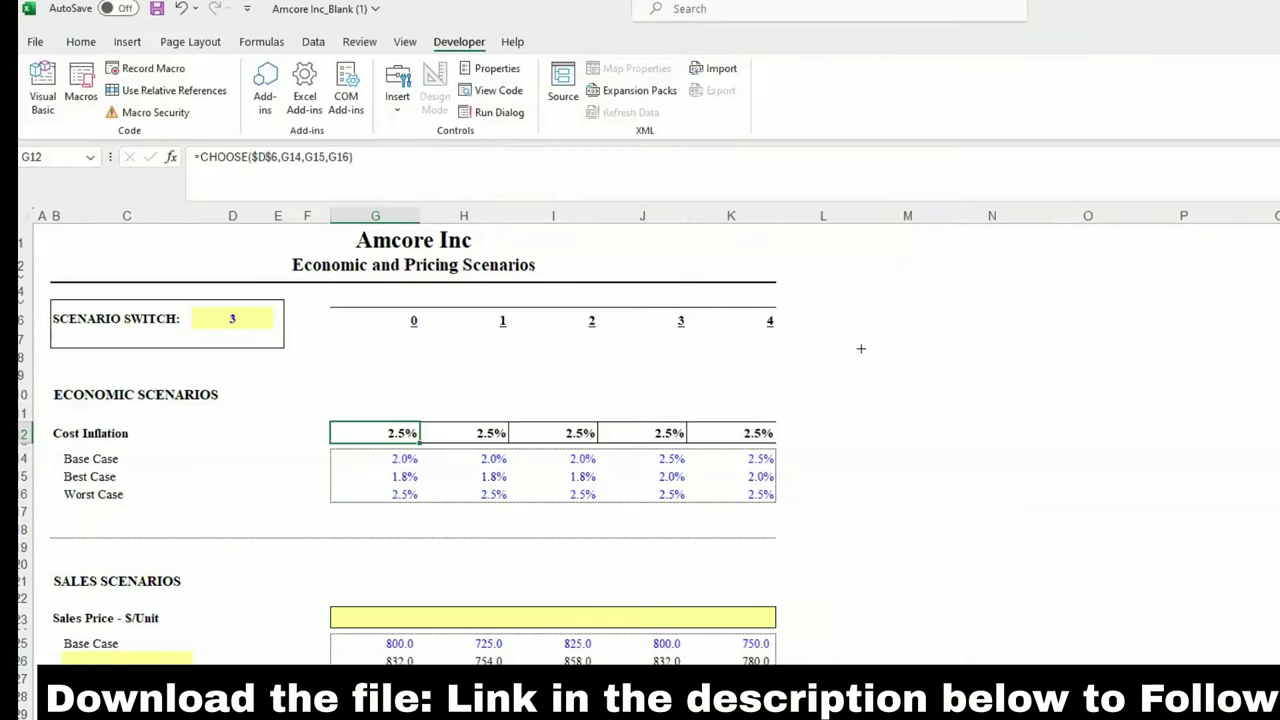
left_click_drag(862, 349, 907, 393)
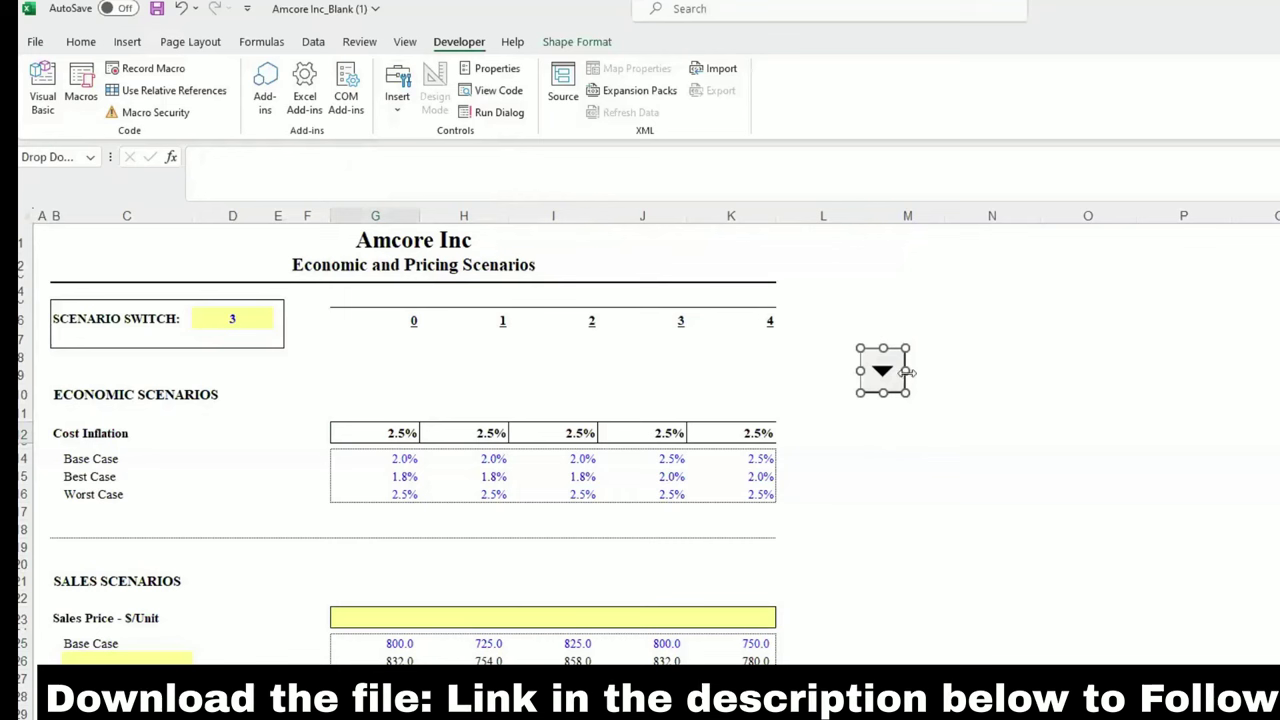
Step: Widen the new combo box by extending its right edge to about the end of column M
left_click_drag(910, 371, 924, 371)
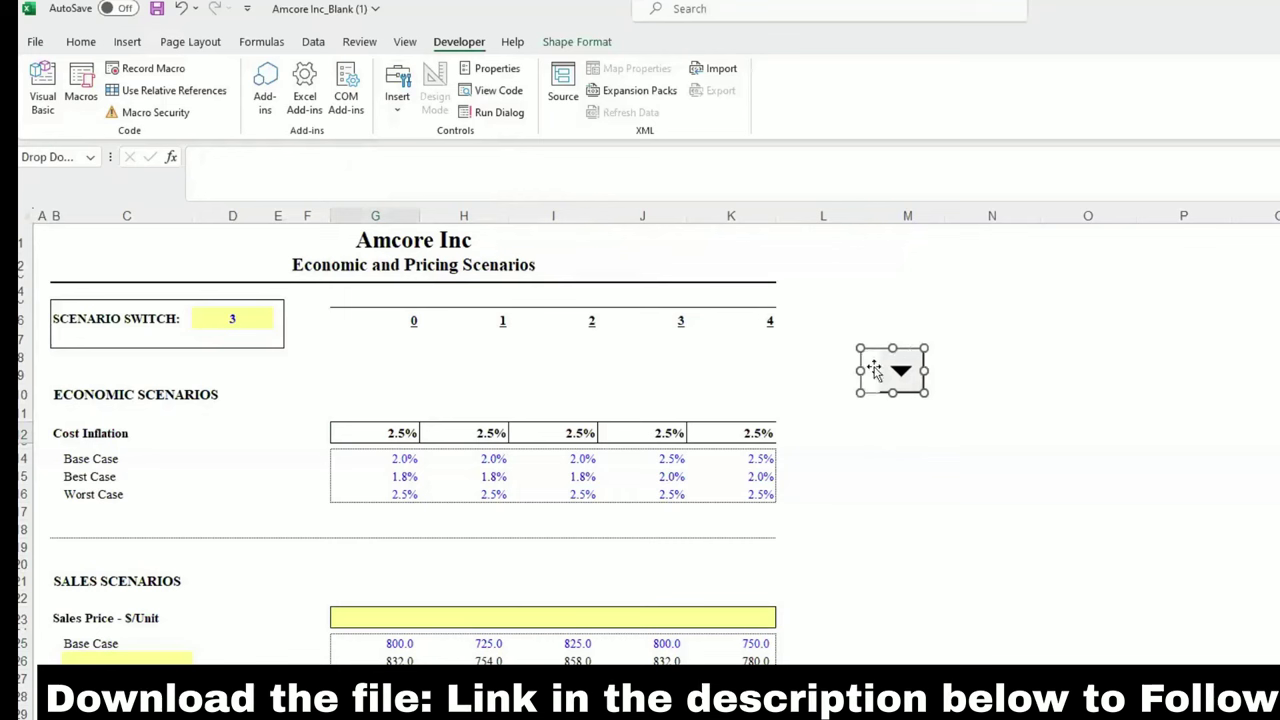
key("ctrl+z")
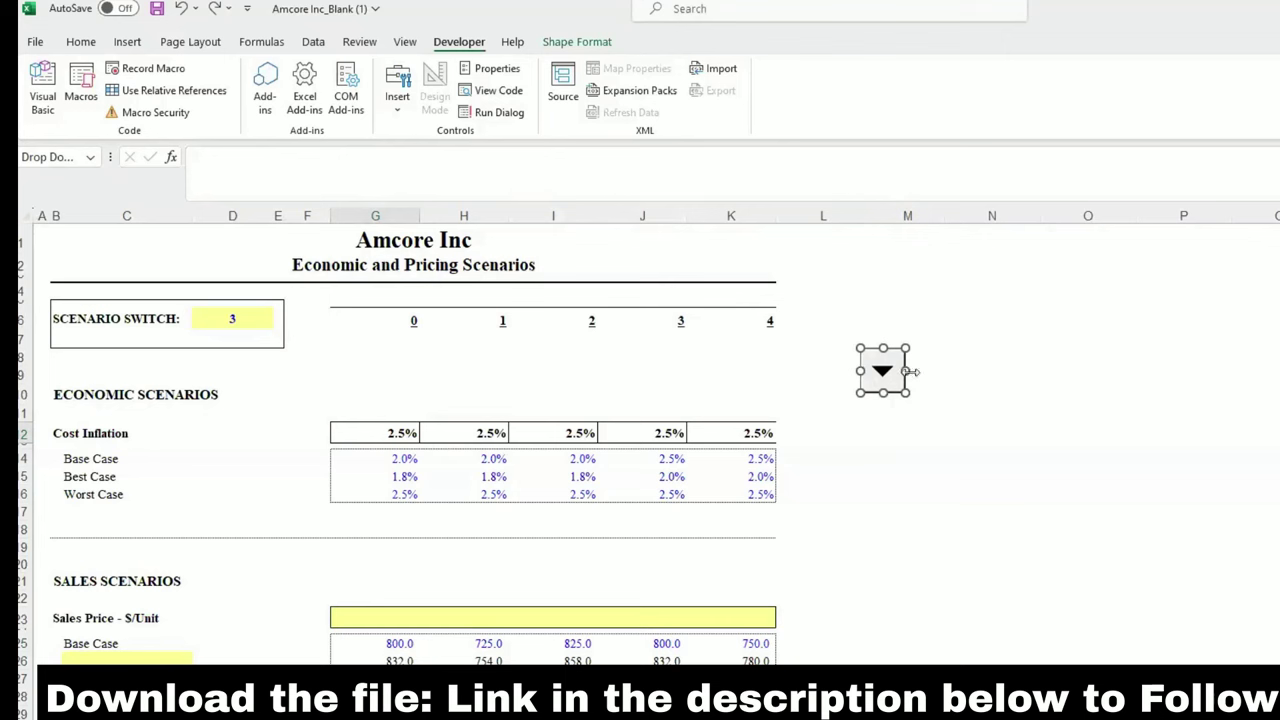
left_click_drag(910, 371, 938, 371)
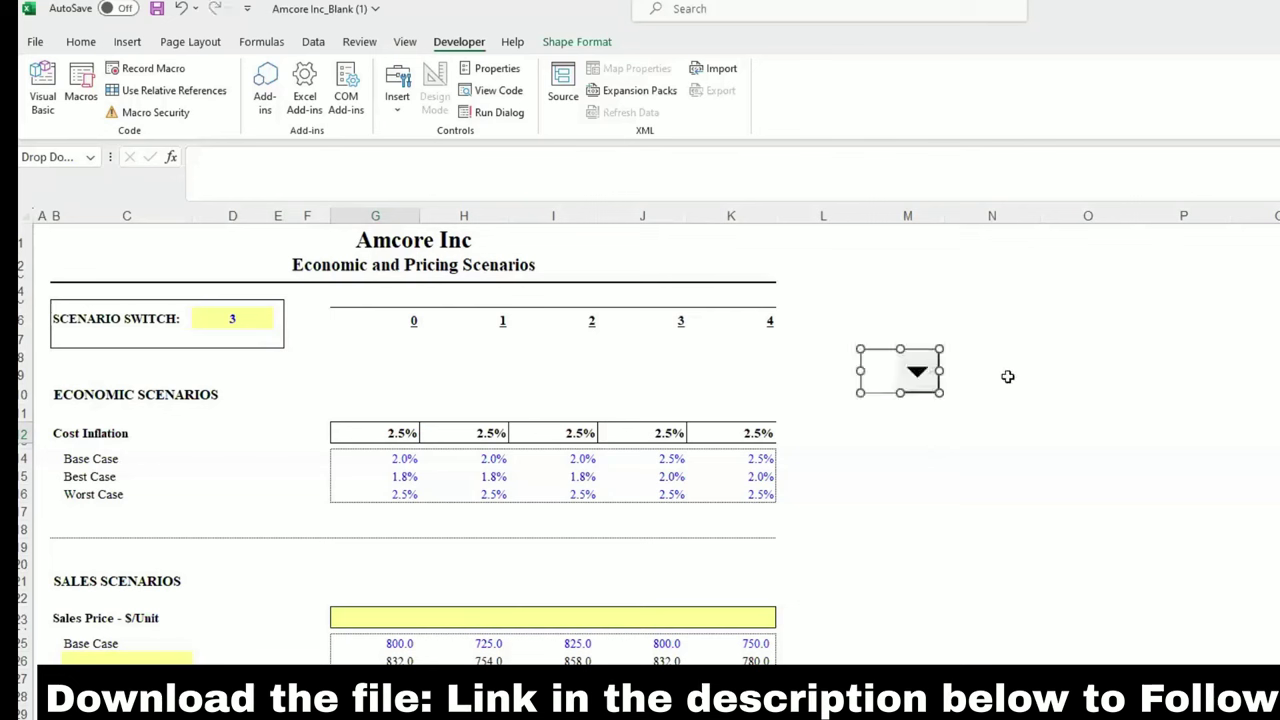
left_click(995, 374)
left_click(928, 376)
left_click(915, 373)
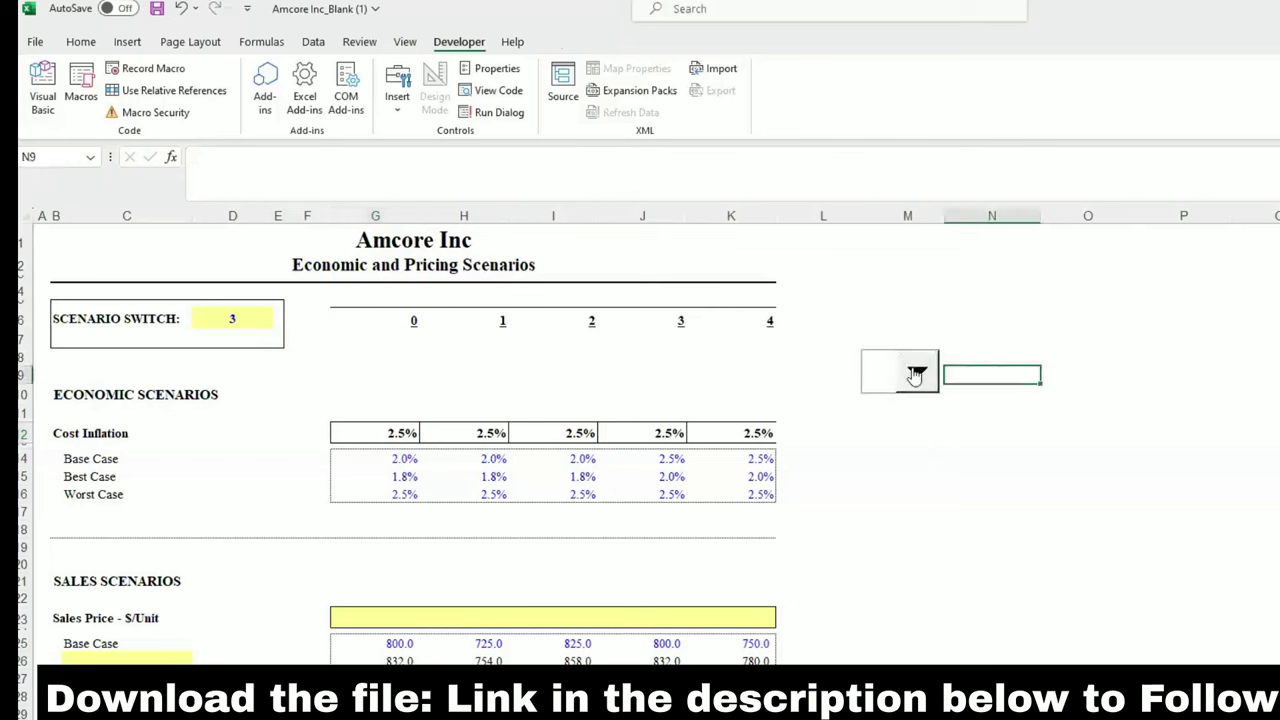
left_click(888, 375)
left_click(907, 374)
double_click(872, 379)
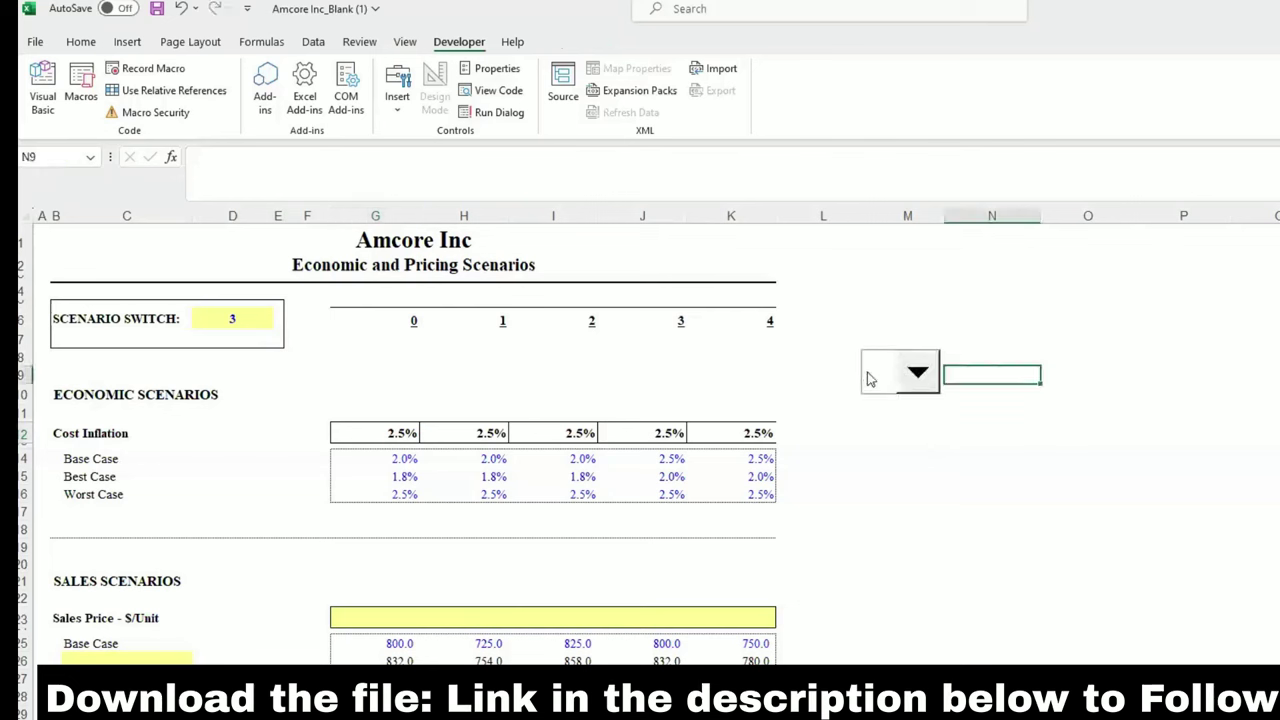
double_click(877, 377)
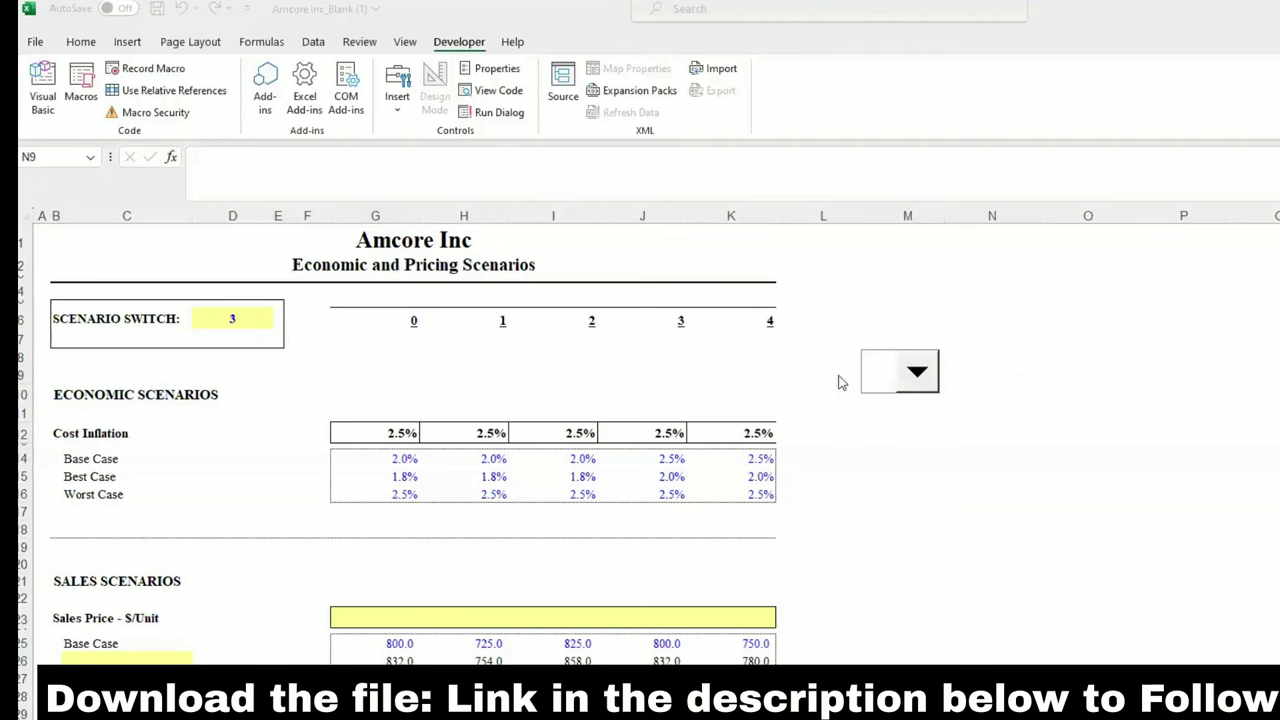
left_click(881, 377)
left_click(892, 385)
left_click(891, 383)
left_click(871, 376)
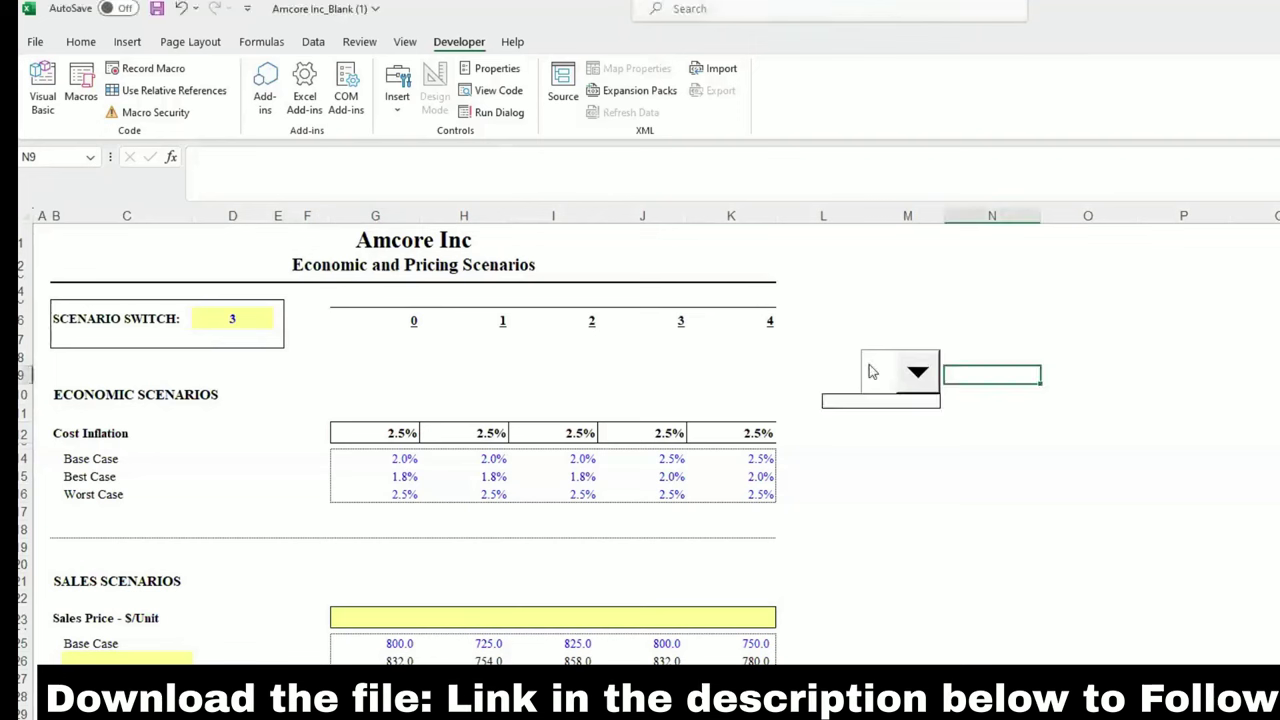
left_click(979, 399)
left_click(1050, 374)
left_click(1066, 346)
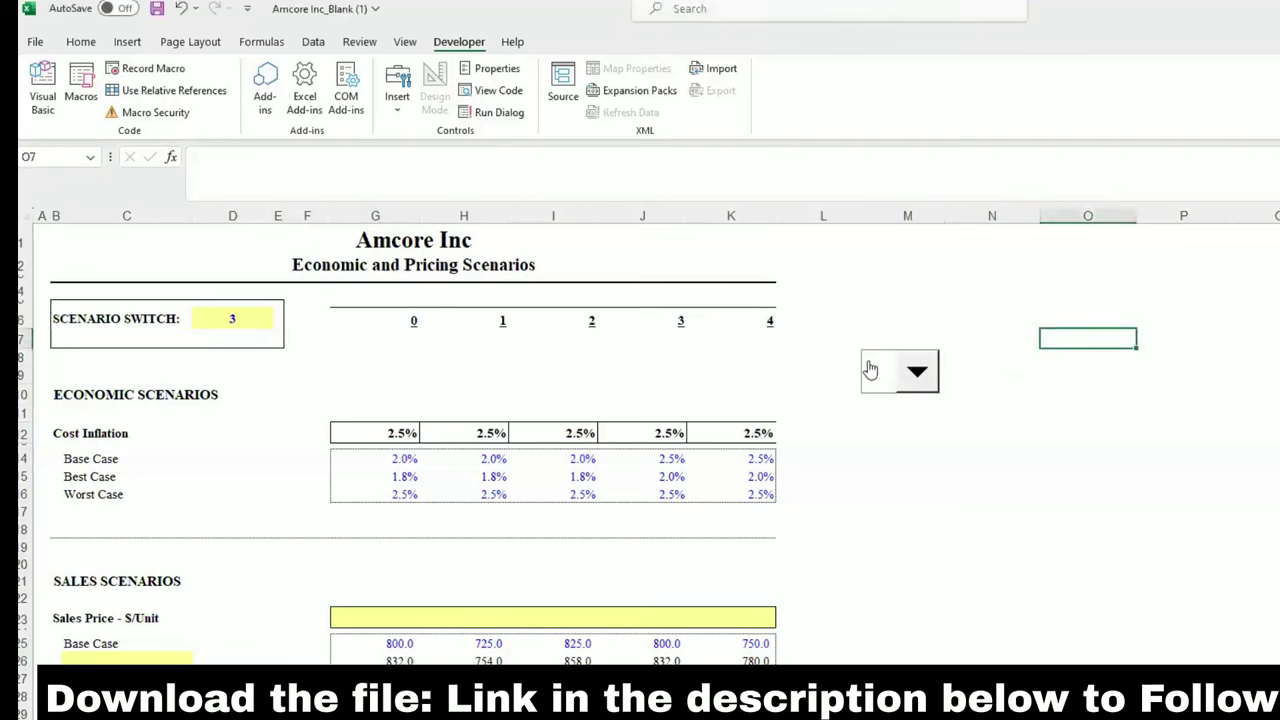
left_click(871, 368)
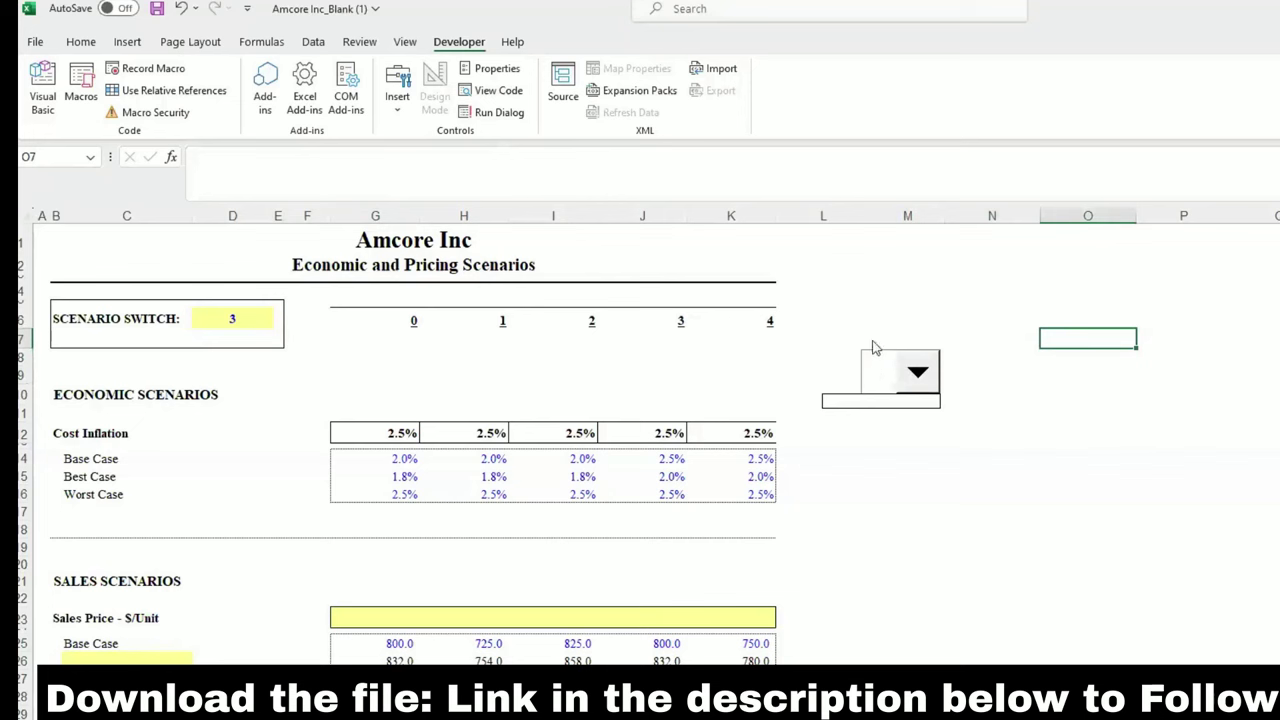
left_click(876, 376)
Step: Stretch the combo box so that its right edge reaches into column O
right_click(877, 376)
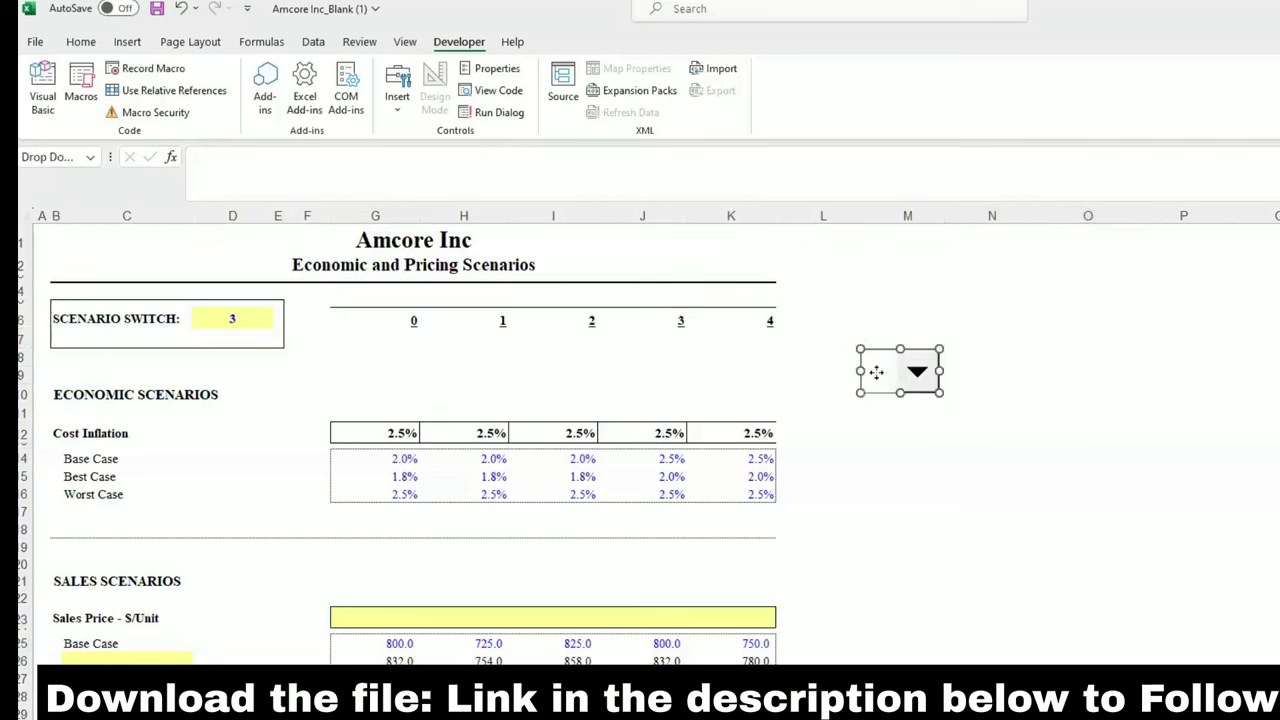
left_click(942, 375)
left_click_drag(940, 372, 1081, 372)
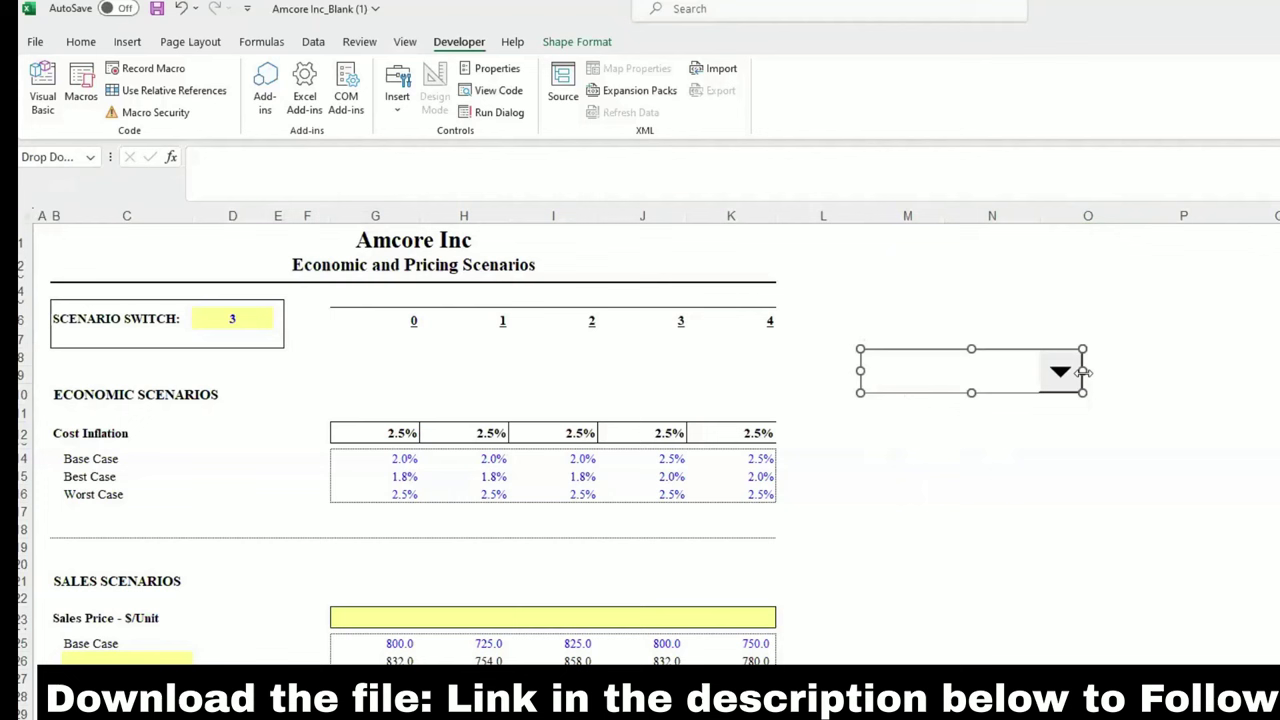
Step: Open the combo box's control formatting and set its input range to the case names in $C$14:$C$16
right_click(1083, 373)
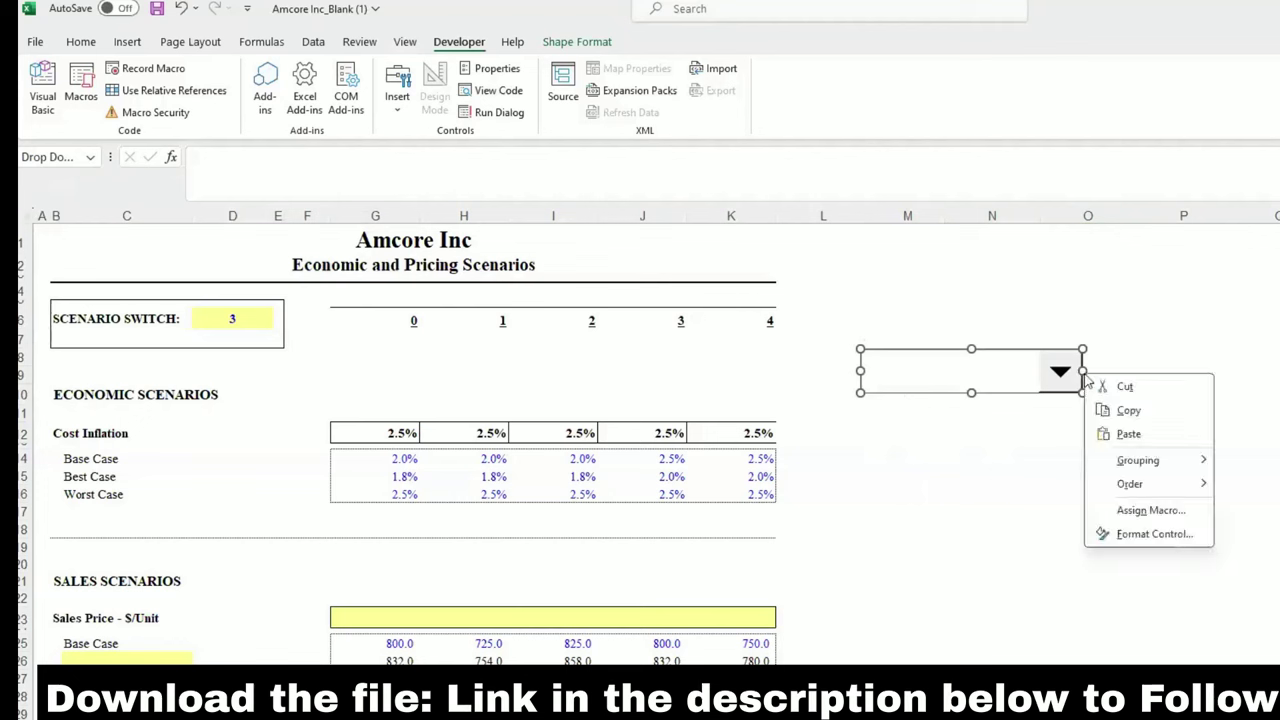
left_click(1128, 531)
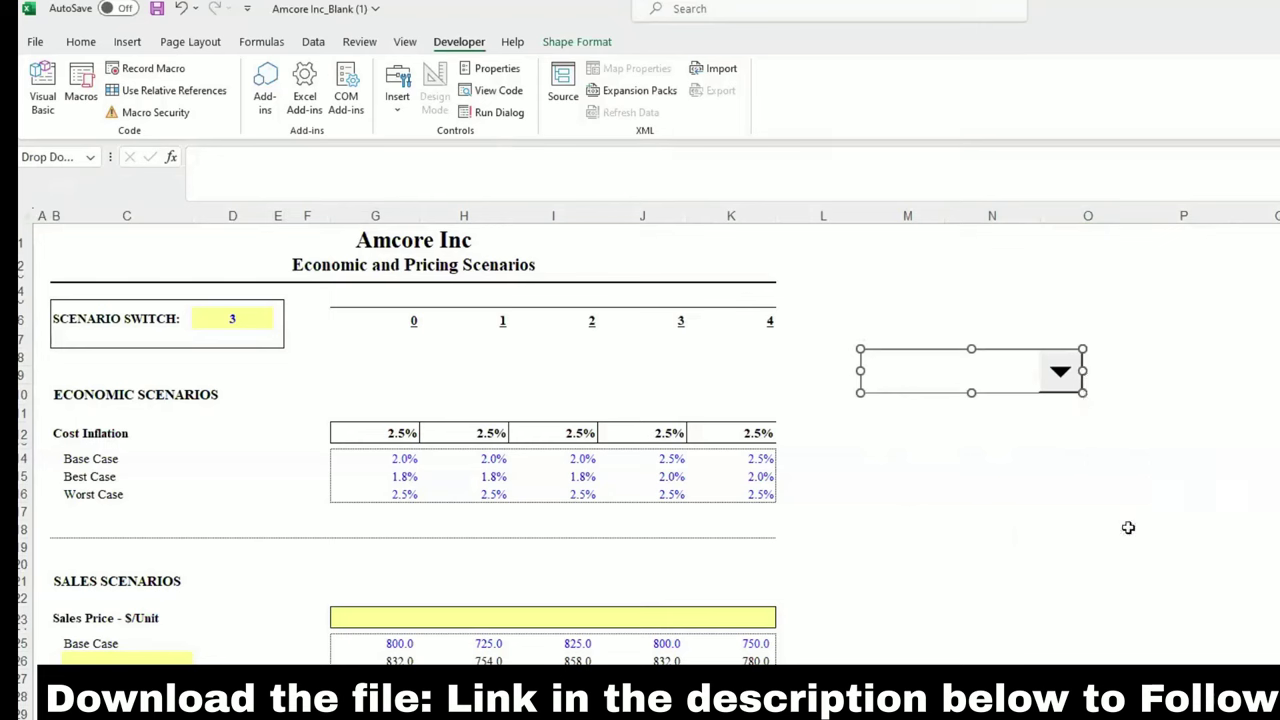
left_click_drag(277, 10, 500, 225)
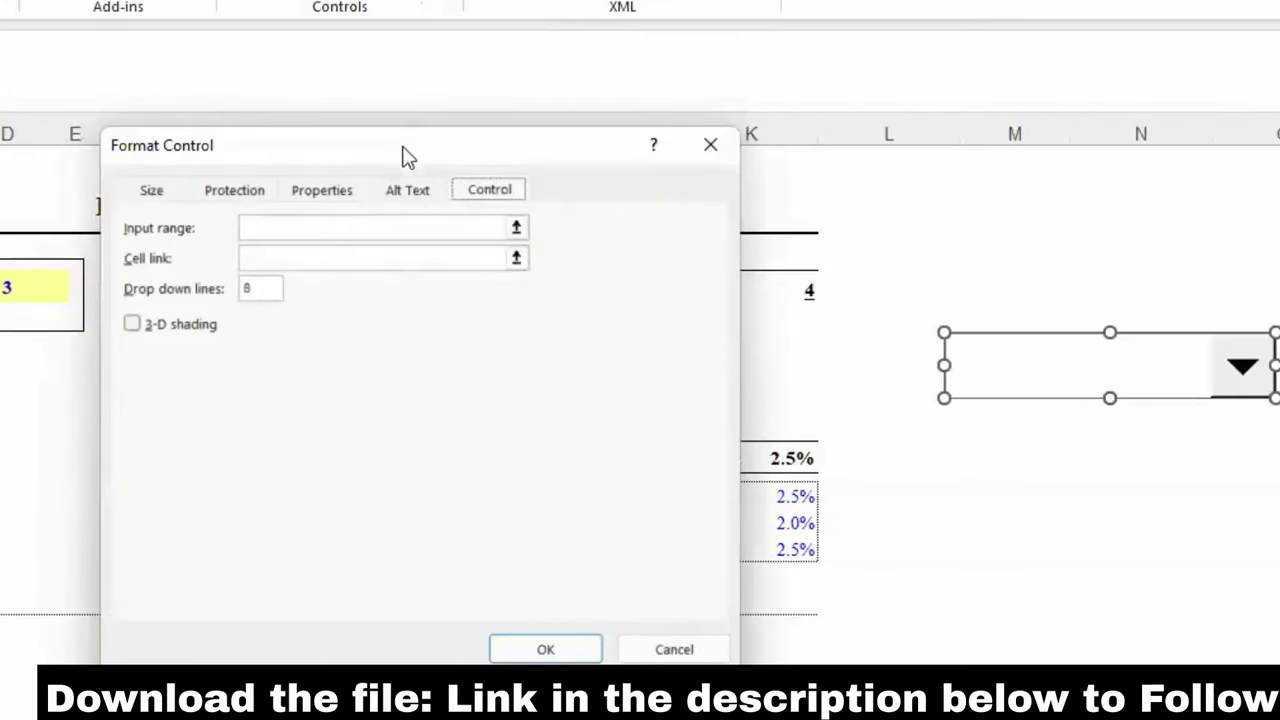
left_click(366, 229)
left_click_drag(348, 147, 611, 81)
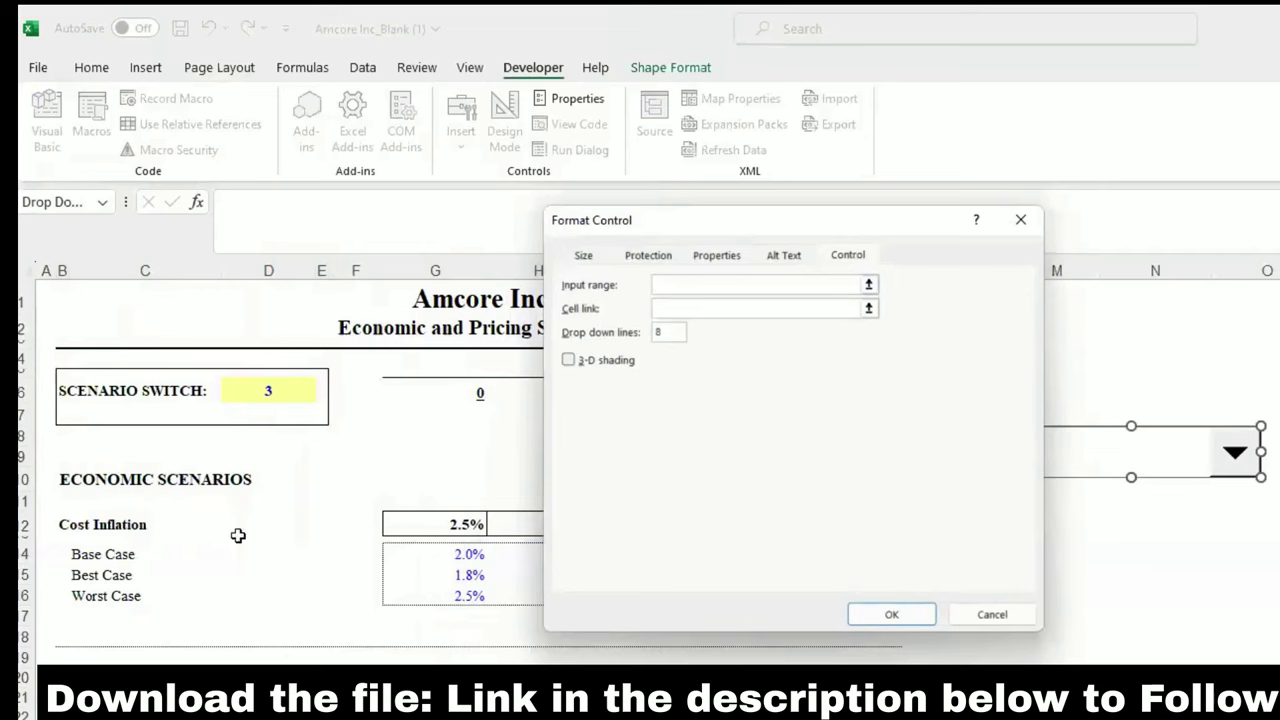
left_click_drag(130, 555, 116, 595)
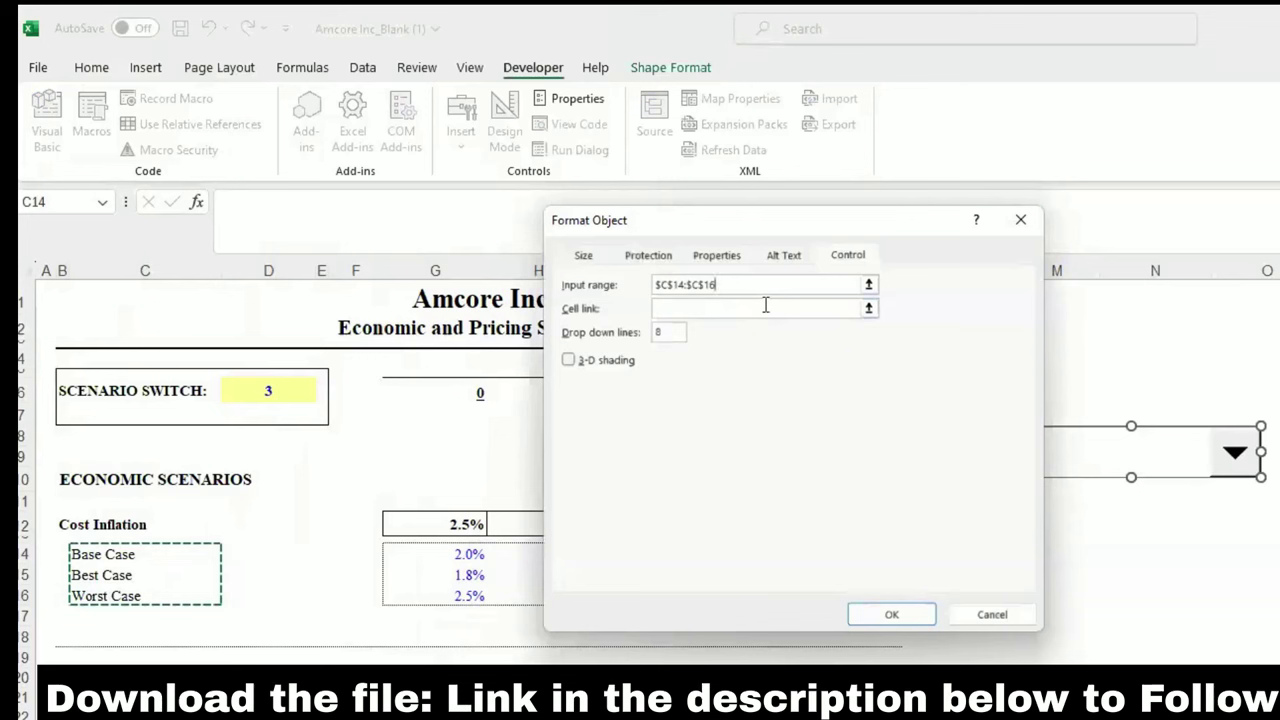
Step: Link the combo box to cell $D$6, set its drop down lines to 3, and apply the control settings
left_click(765, 305)
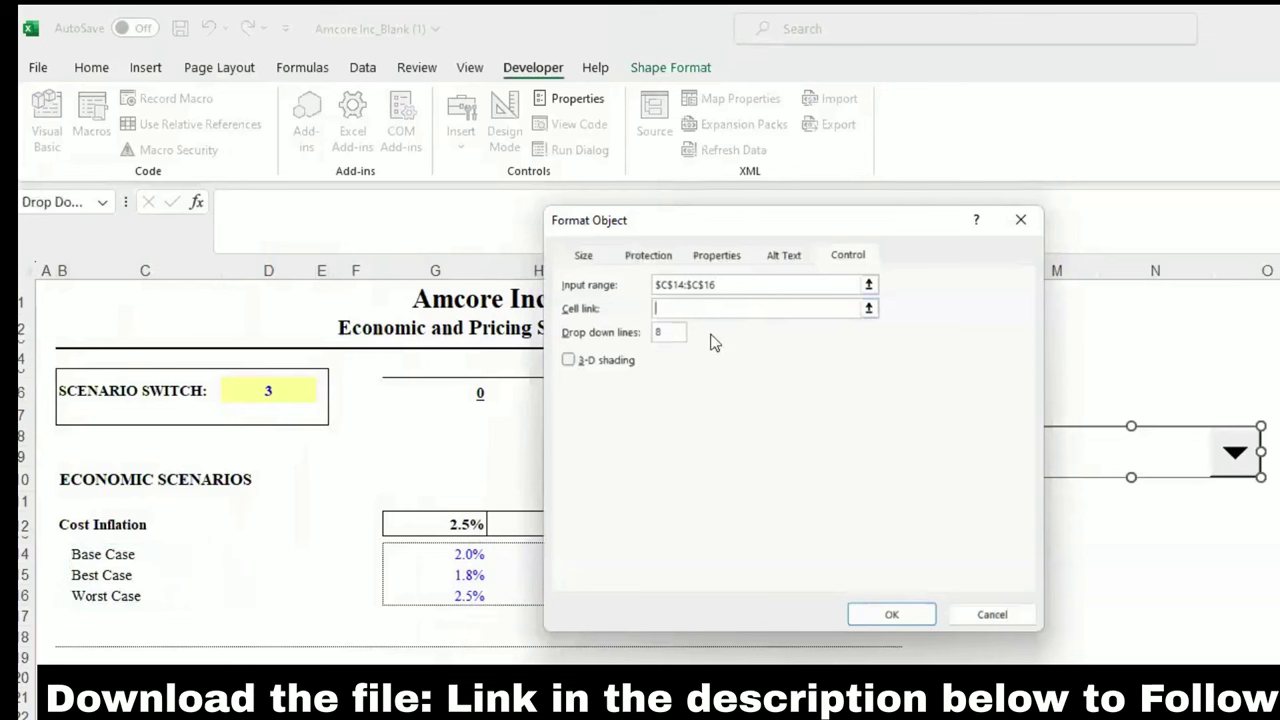
left_click(255, 393)
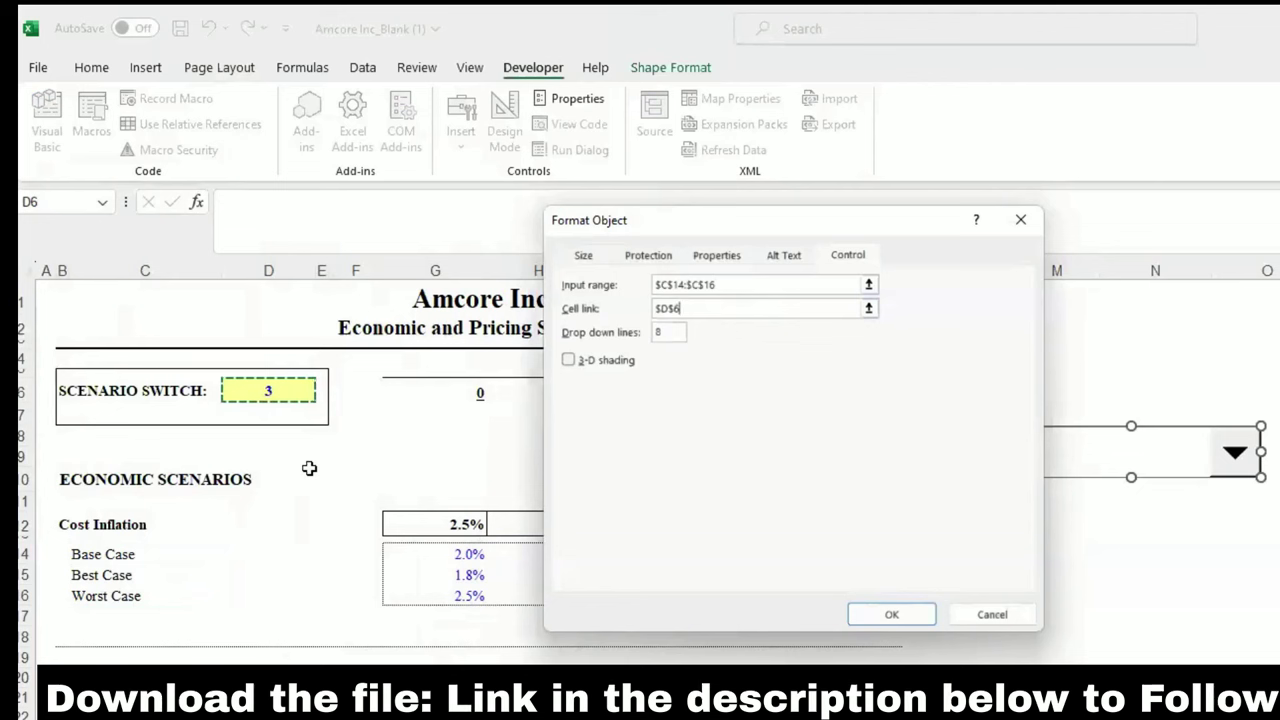
left_click(663, 331)
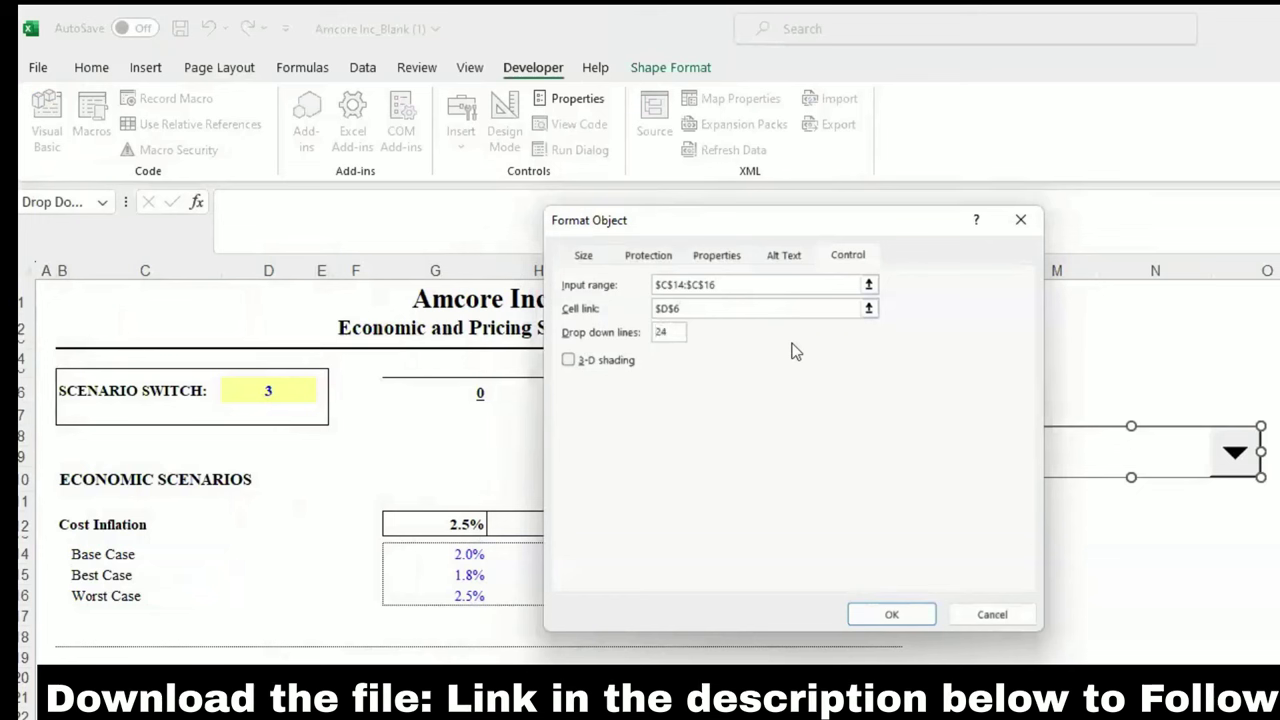
key("BackSpace")
key("BackSpace")
type("3")
left_click(888, 615)
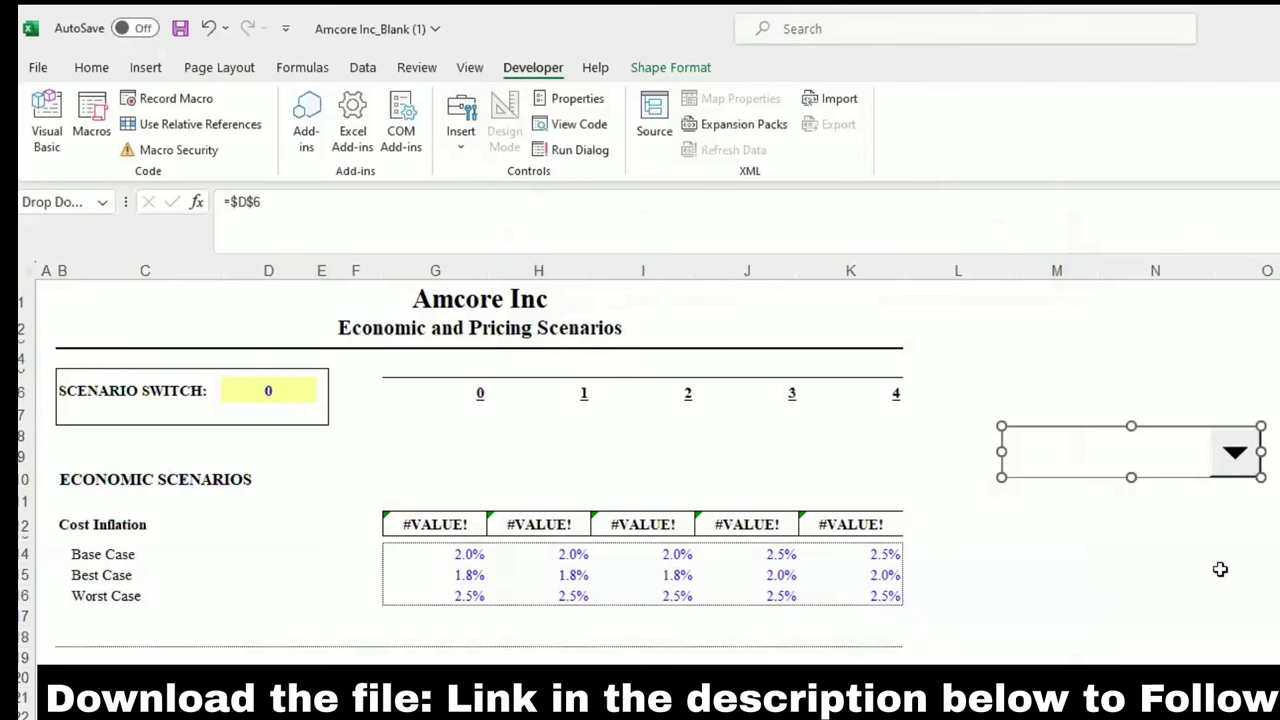
Step: Set the Scenario Switch value in D6 to 1
double_click(289, 394)
key("BackSpace")
type("1")
key("Return")
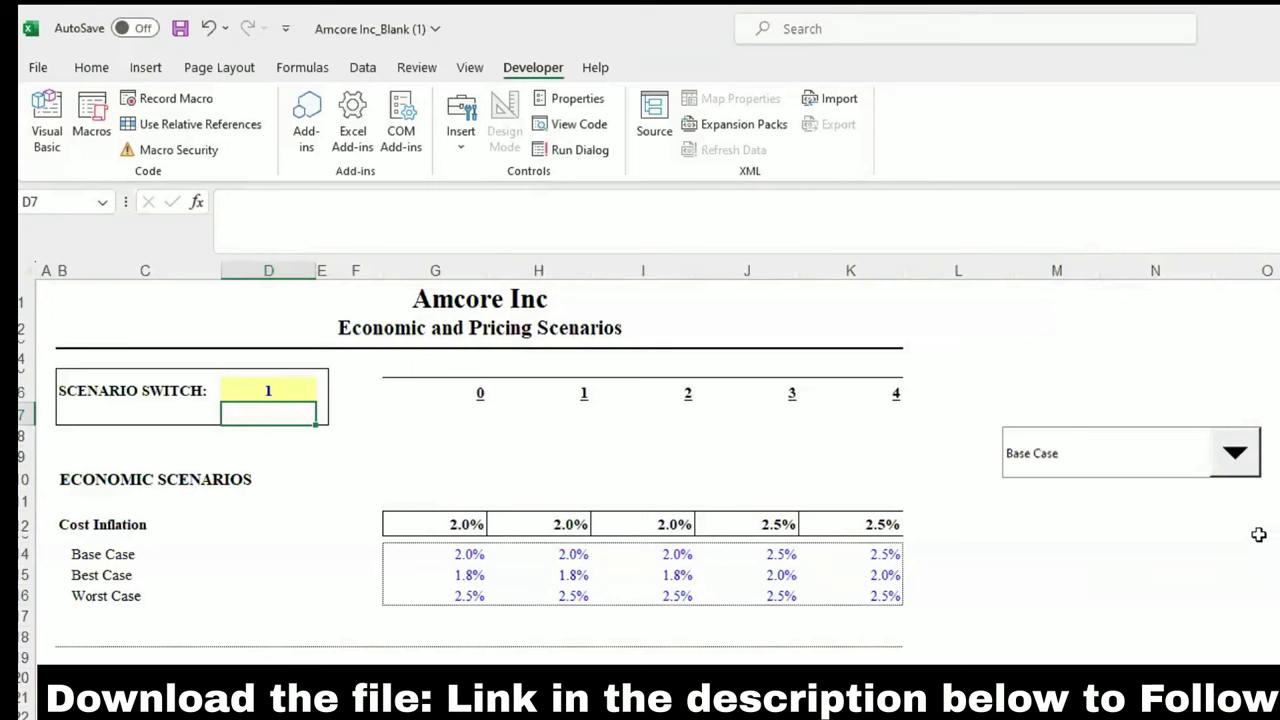
Step: Test the combo box by selecting Best Case and then Worst Case
left_click(1236, 462)
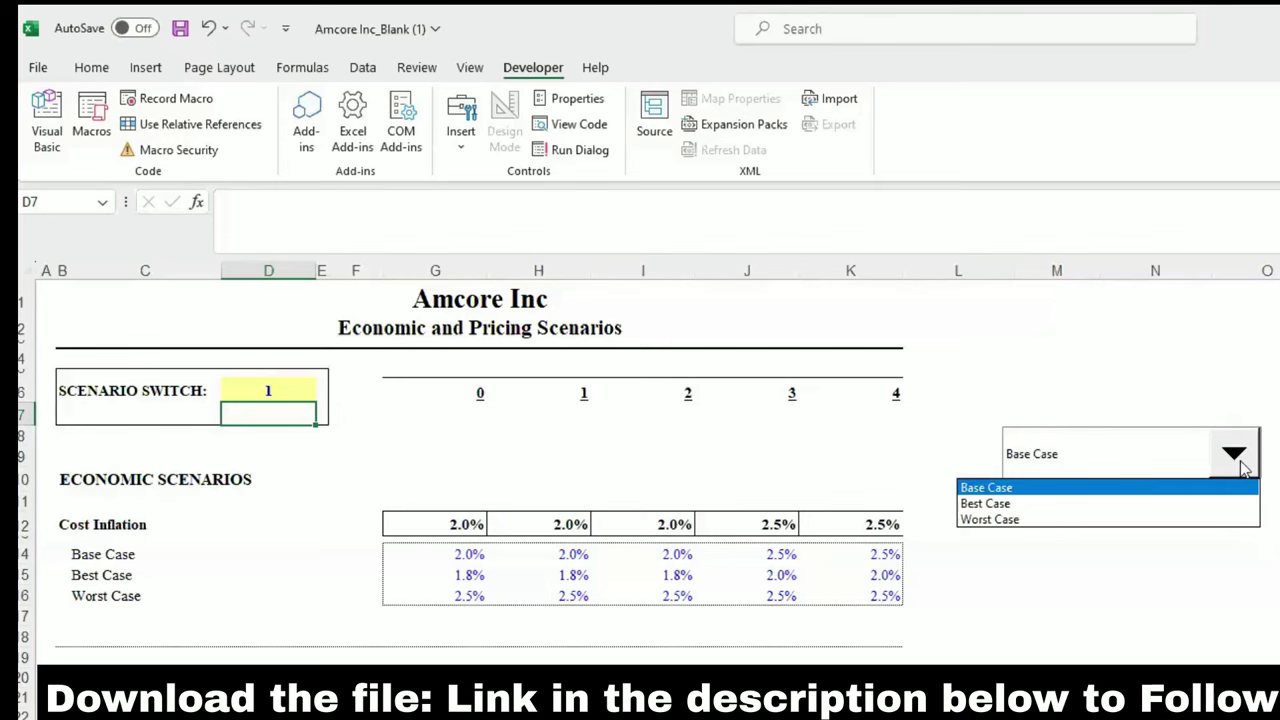
left_click(985, 503)
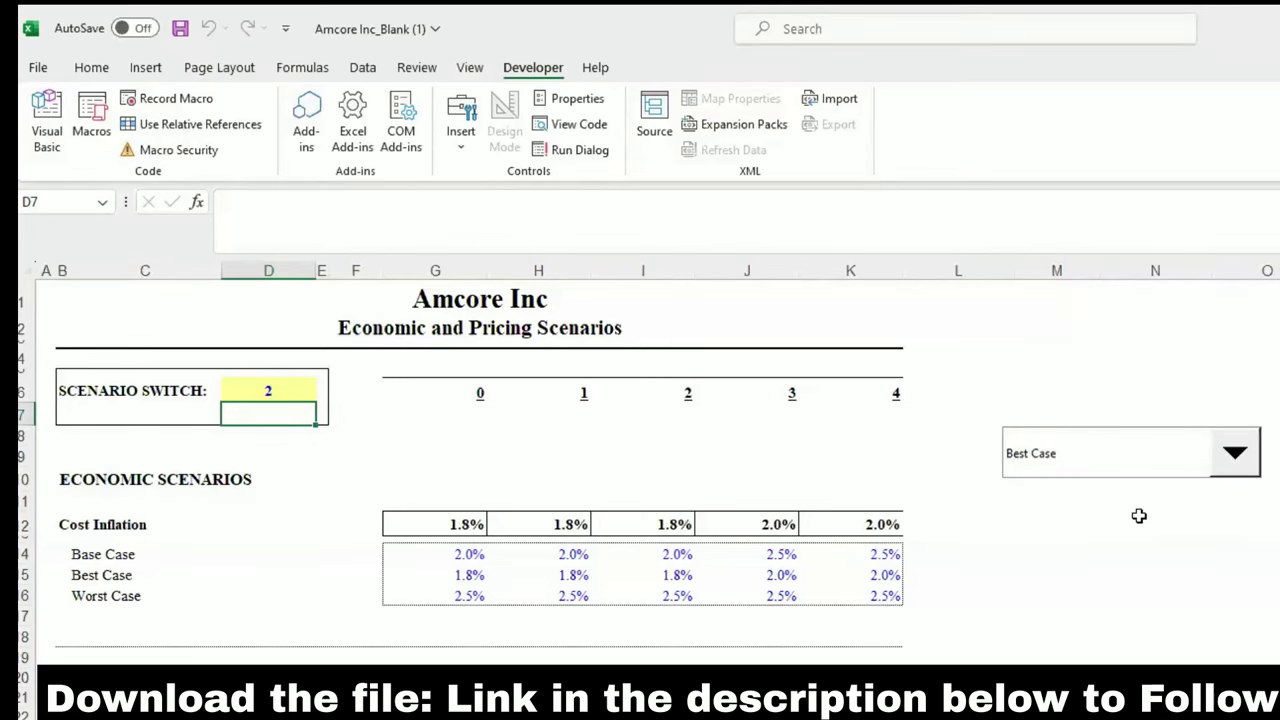
right_click(1099, 455)
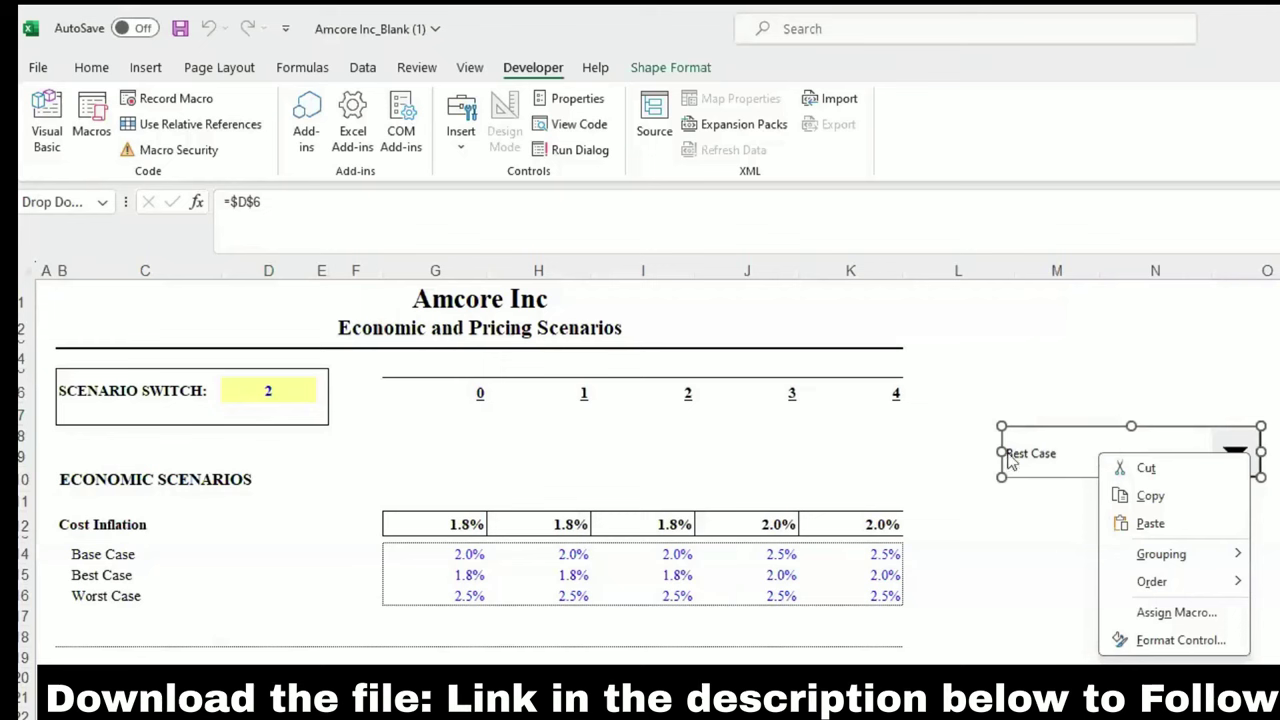
key("Escape")
right_click(232, 392)
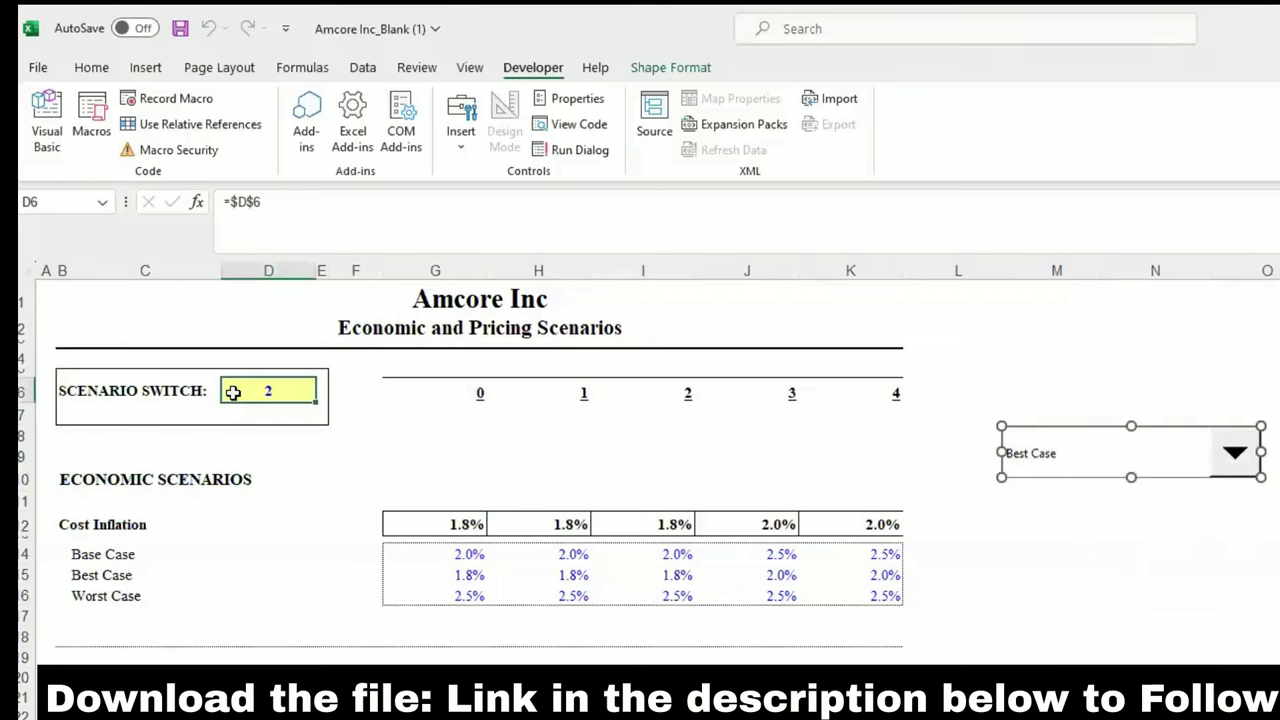
key("Escape")
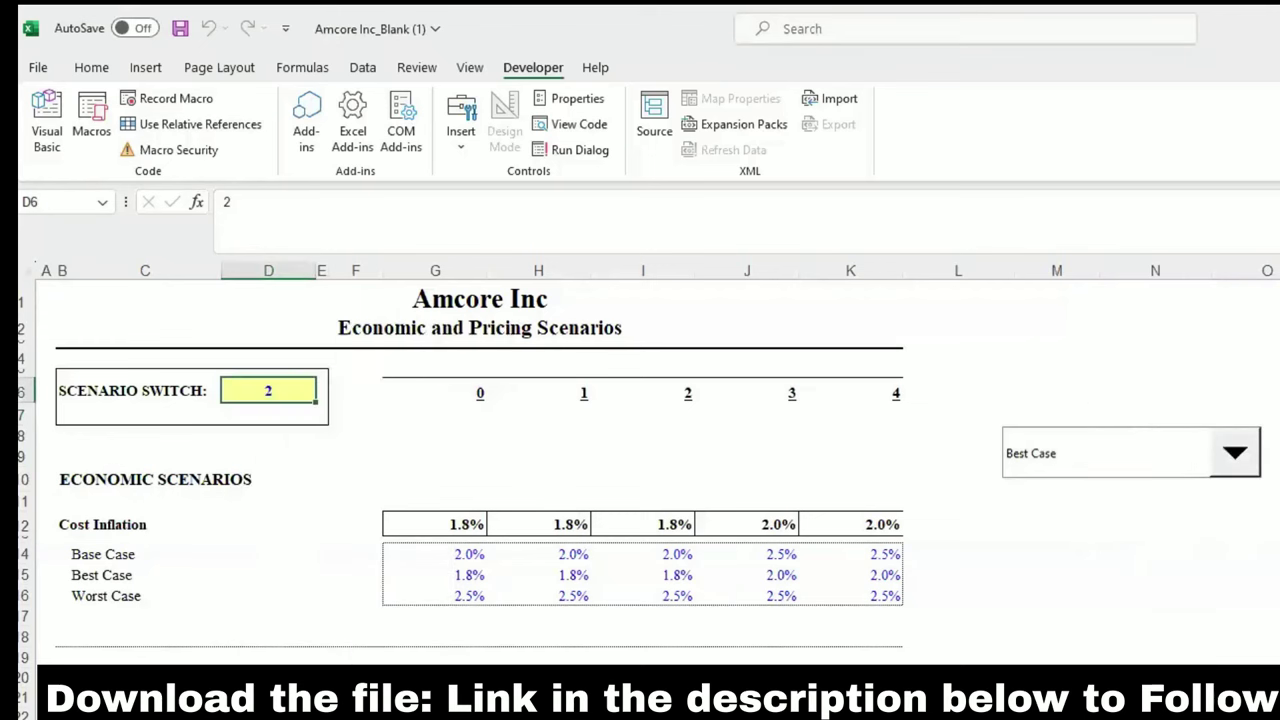
left_click(1157, 476)
left_click(1120, 519)
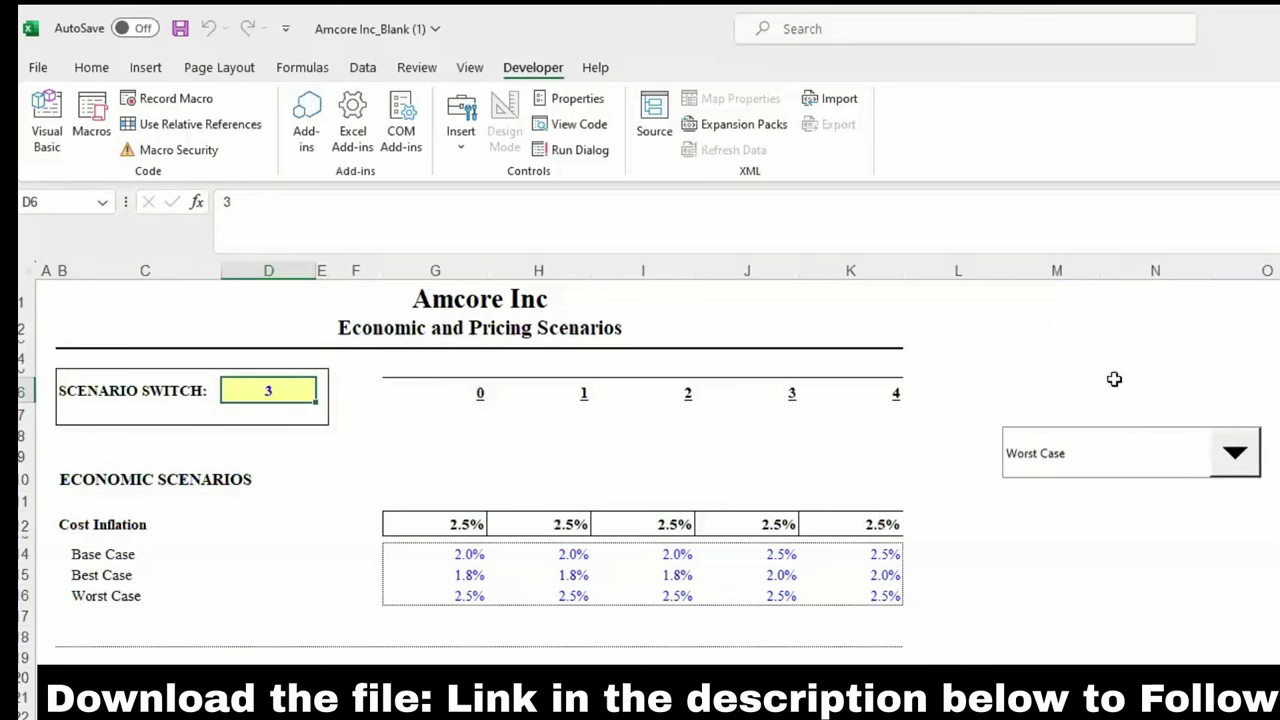
left_click(1118, 388)
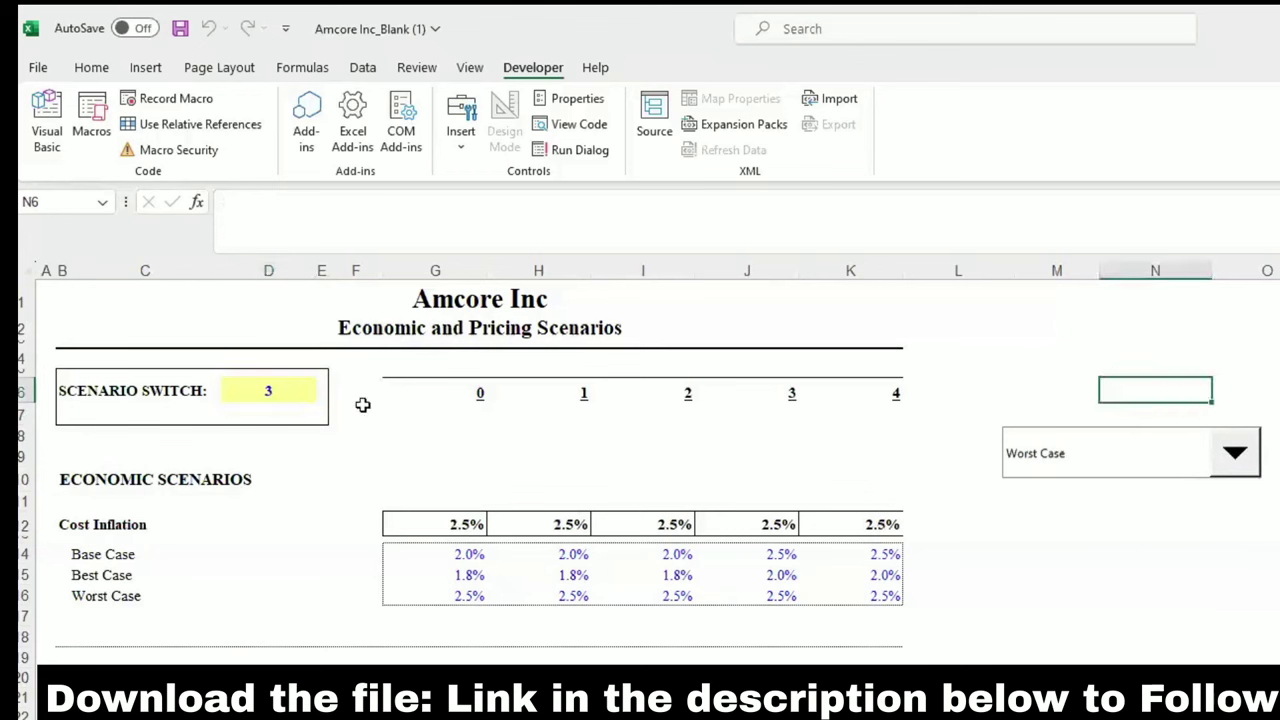
Step: Move the combo box over cell D6 and narrow it to fit inside the Scenario Switch frame
left_click(1046, 447)
left_click_drag(1056, 440, 274, 386)
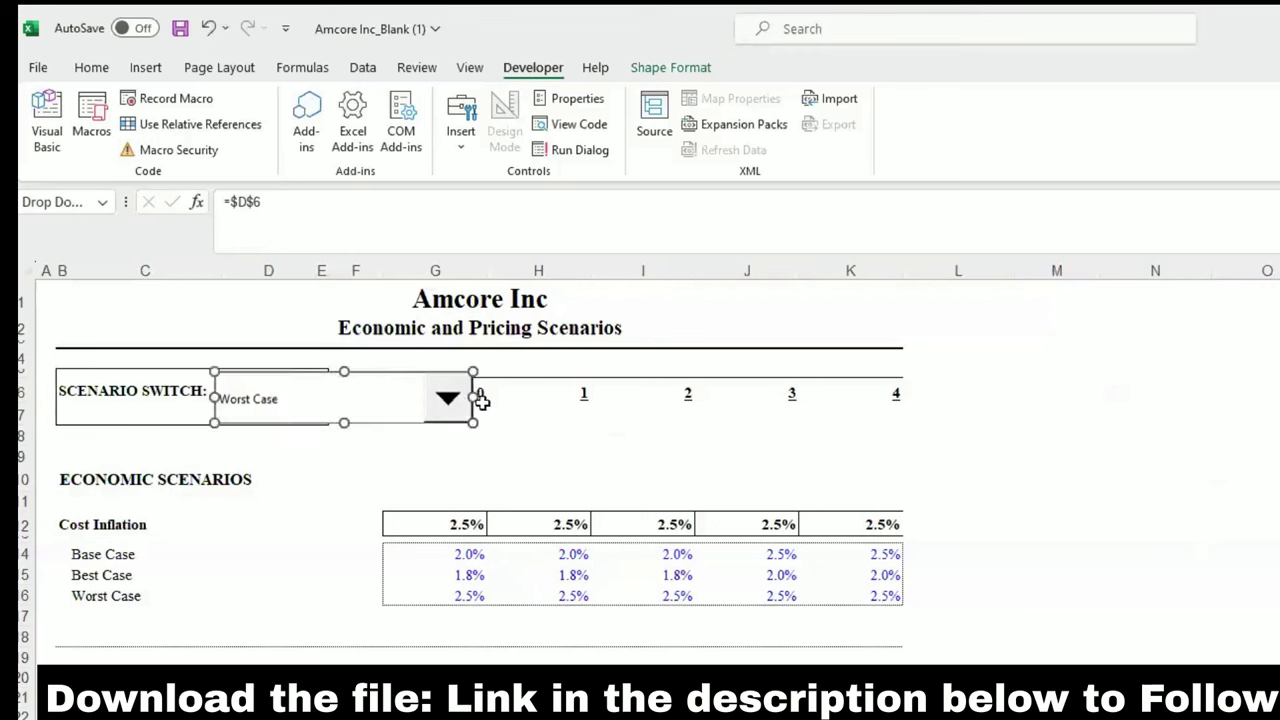
left_click_drag(477, 397, 329, 397)
key("Escape")
left_click(376, 414)
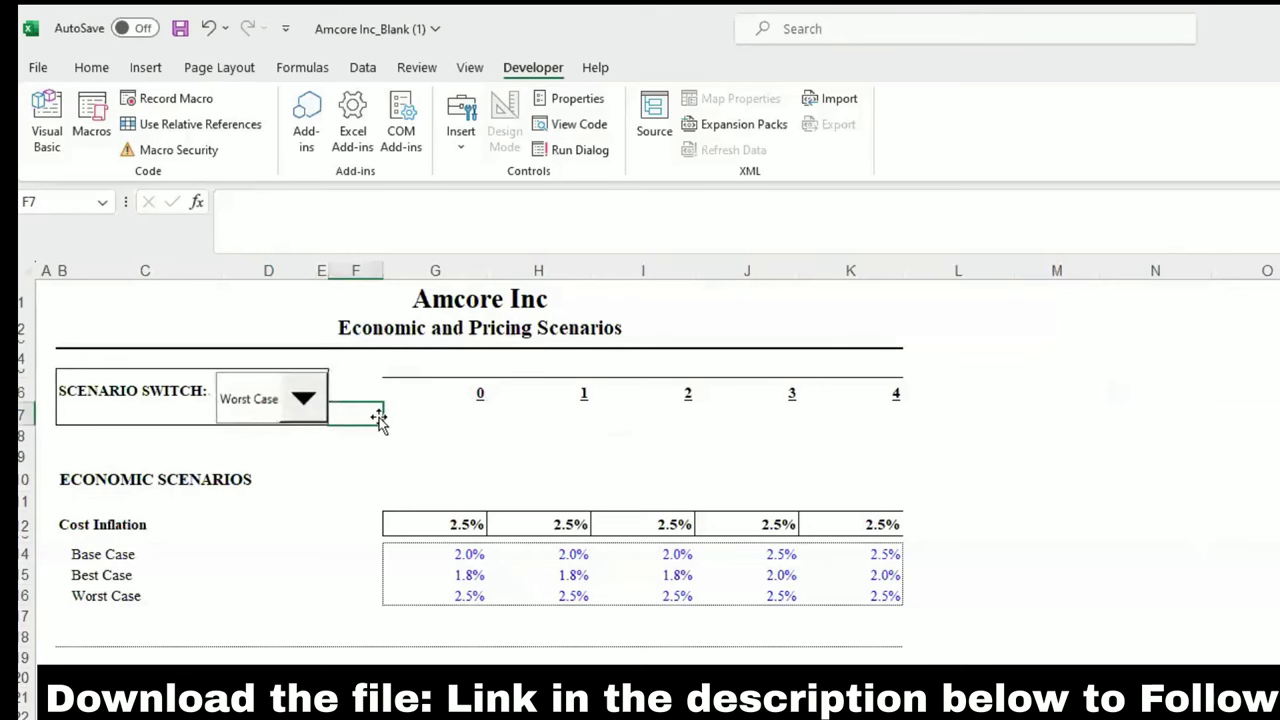